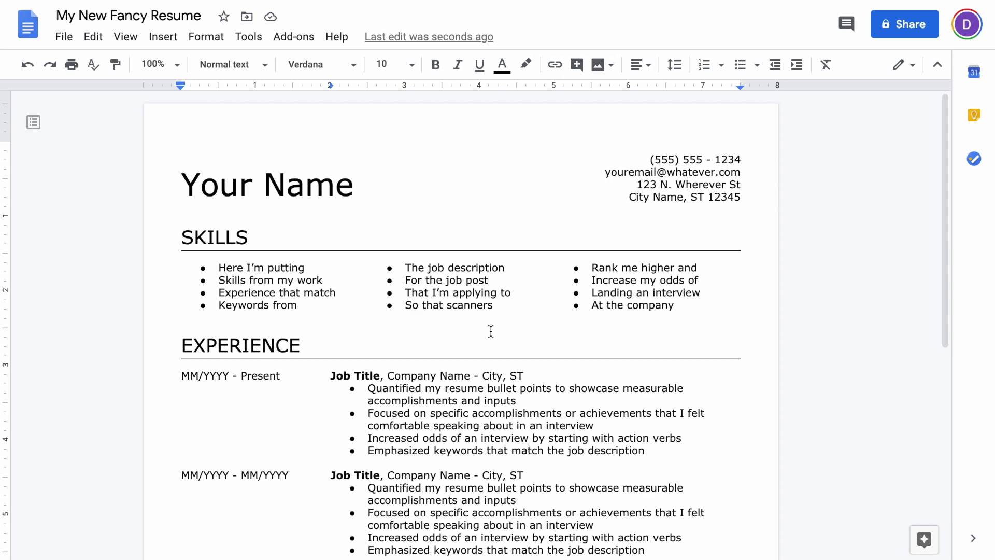
Step: Scroll down through the finished sample resume and back up to the top
scroll(491, 331, "down", 7)
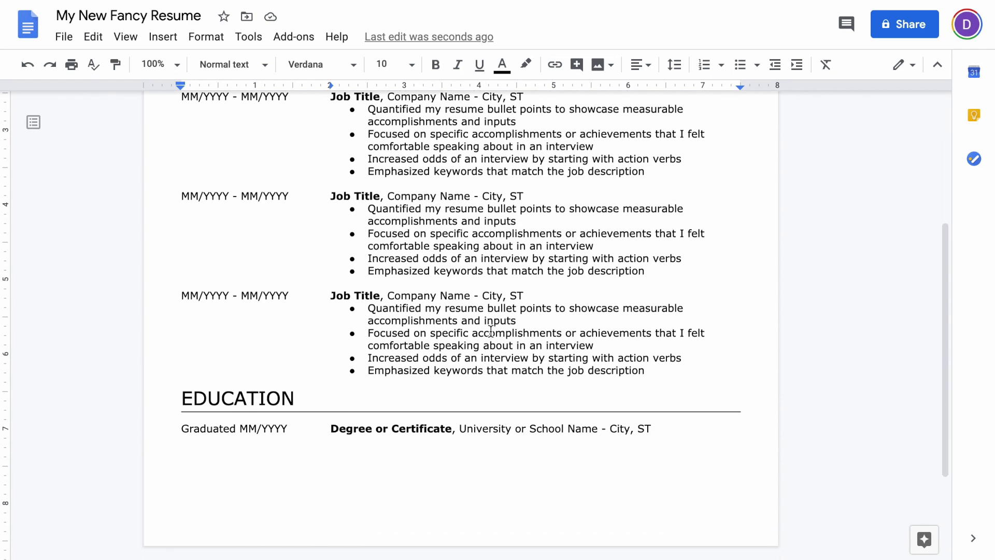
scroll(491, 331, "up", 7)
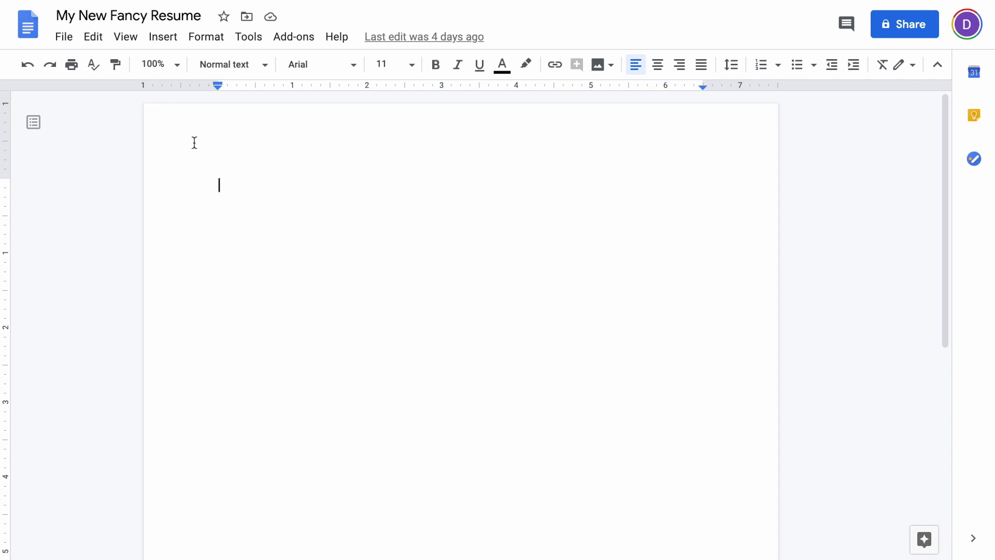
Step: In Page setup, set the top, bottom, left and right margins each to 0.5 inches
left_click(64, 37)
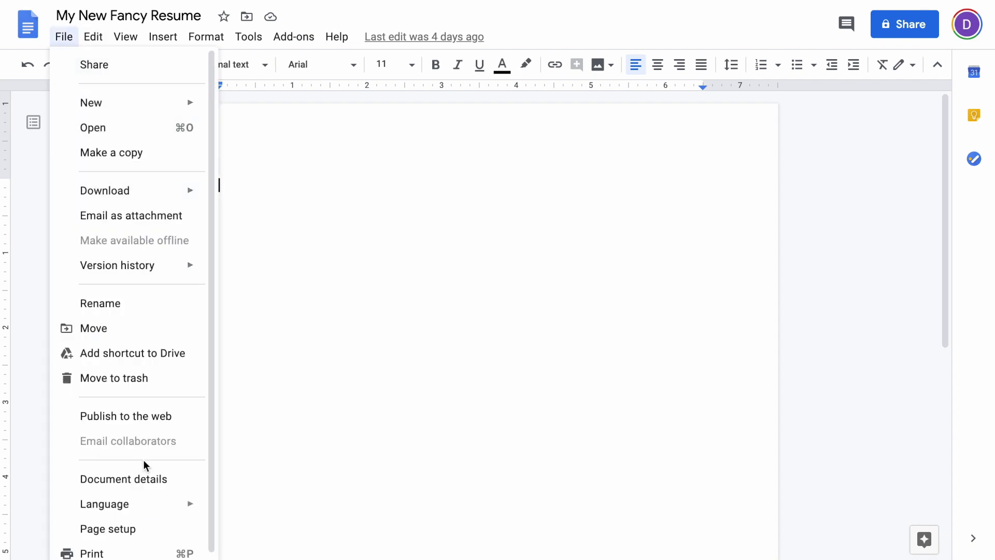
left_click(134, 528)
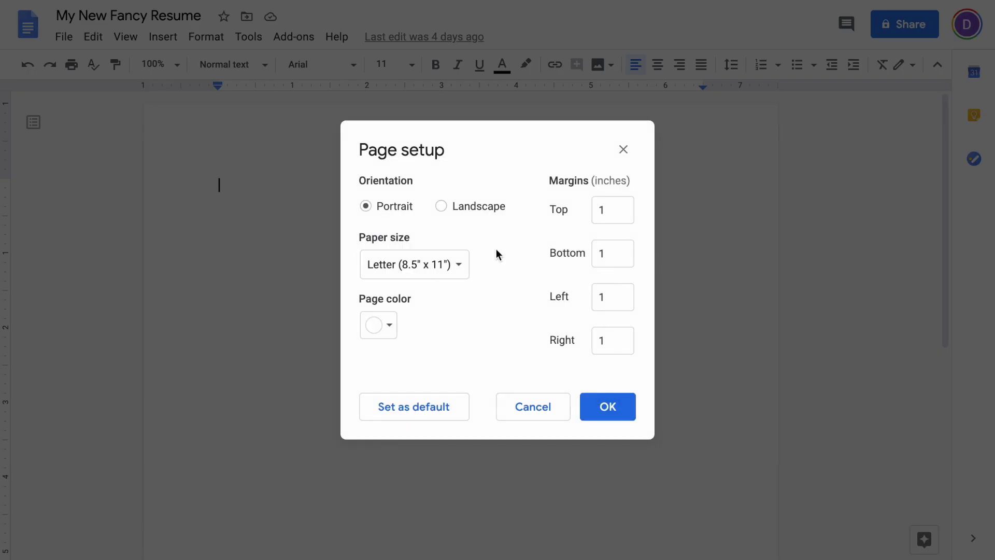
double_click(610, 213)
type(".5")
key("Tab")
type(".5")
key("Tab")
type(".5")
key("Tab")
type(".5")
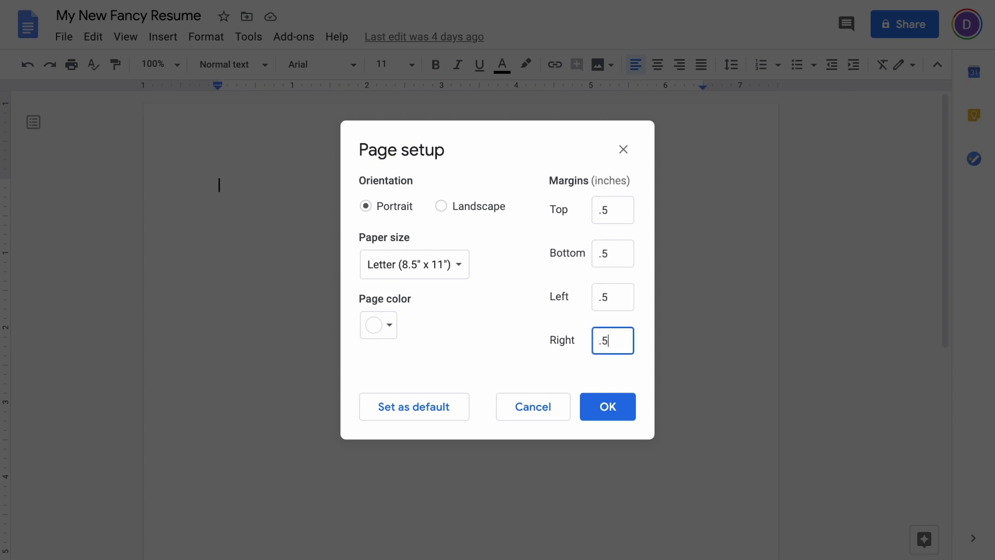
left_click(610, 410)
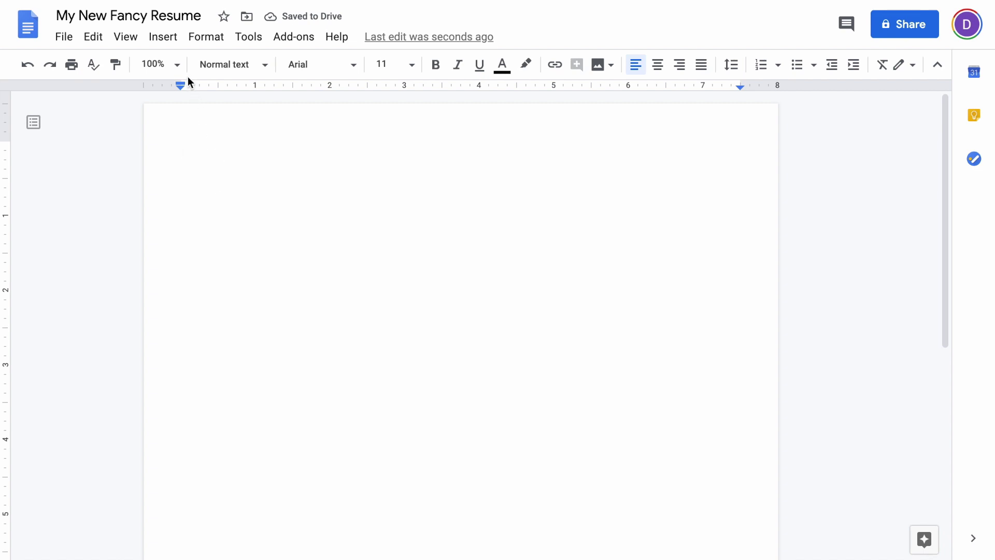
Step: Insert a 2 x 1 table at the top and type 'Your Name' in its left cell
left_click(164, 41)
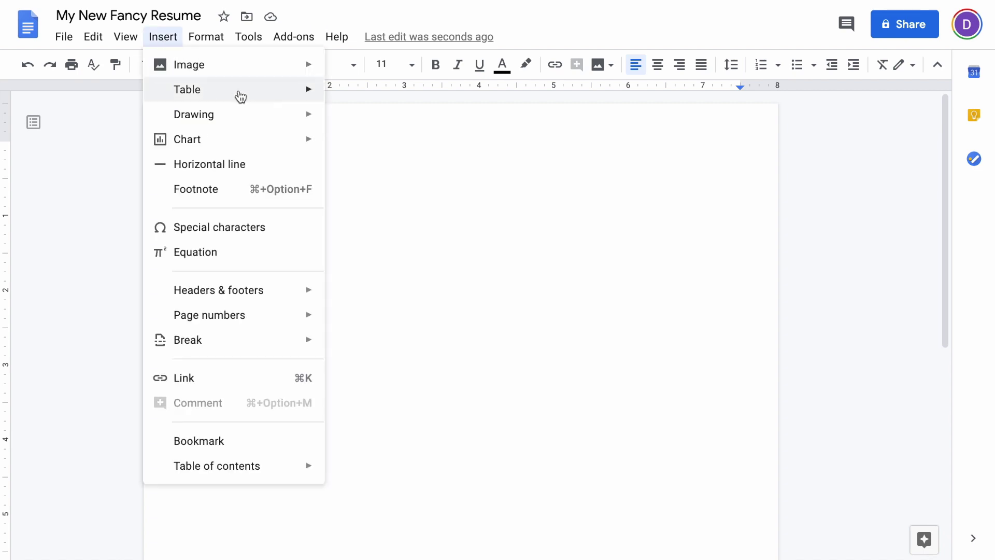
mouse_move(238, 93)
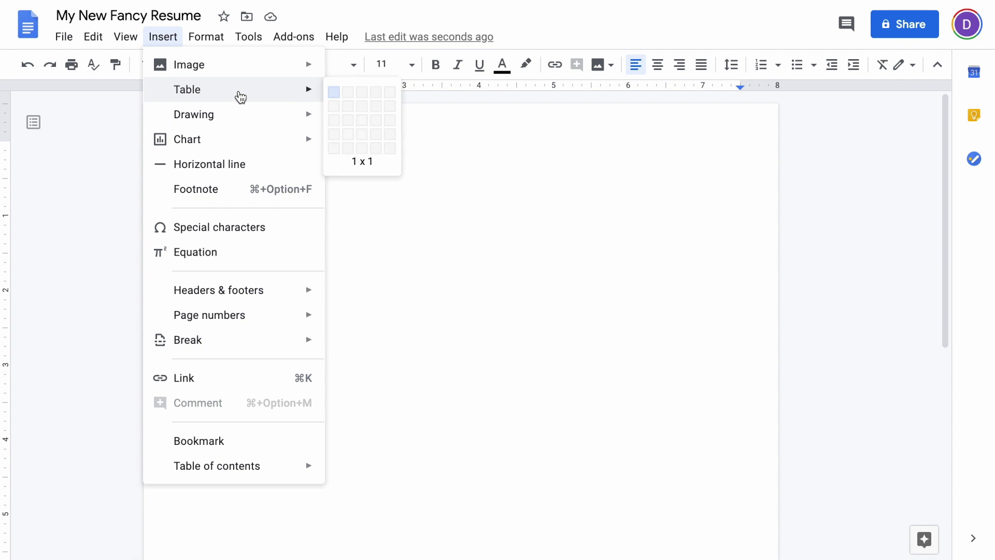
left_click(348, 93)
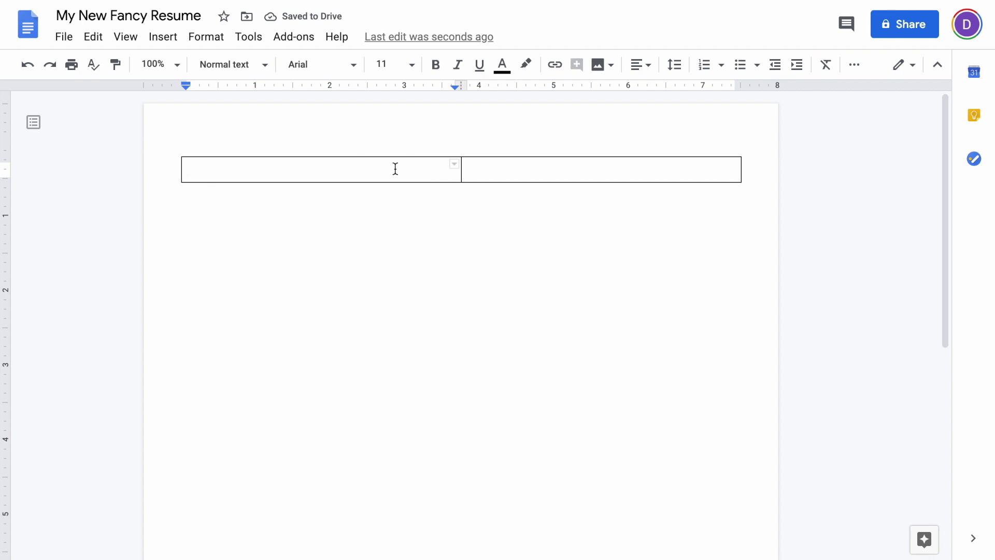
type("Your Name")
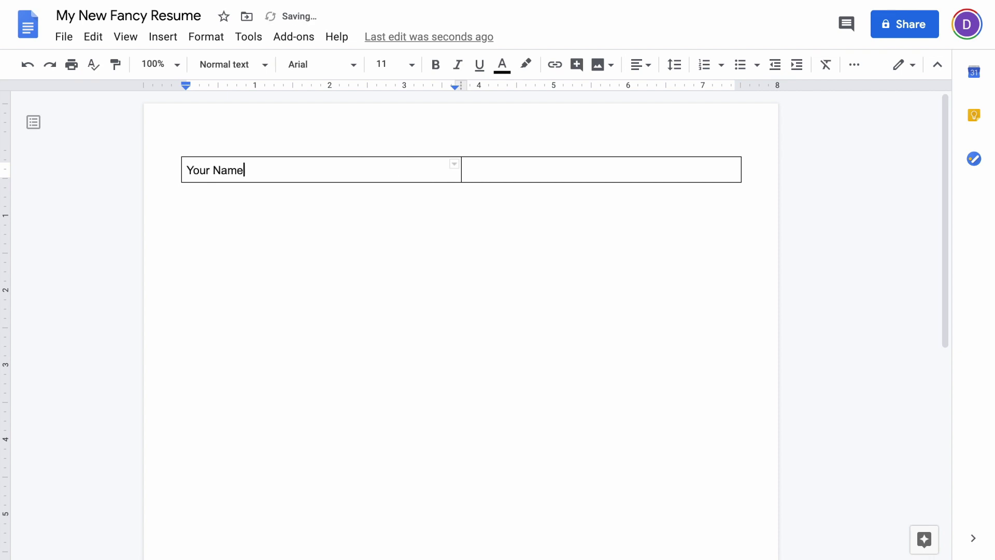
left_click(189, 168)
Step: Format 'Your Name' in Verdana at size 10
left_click_drag(188, 169, 245, 169)
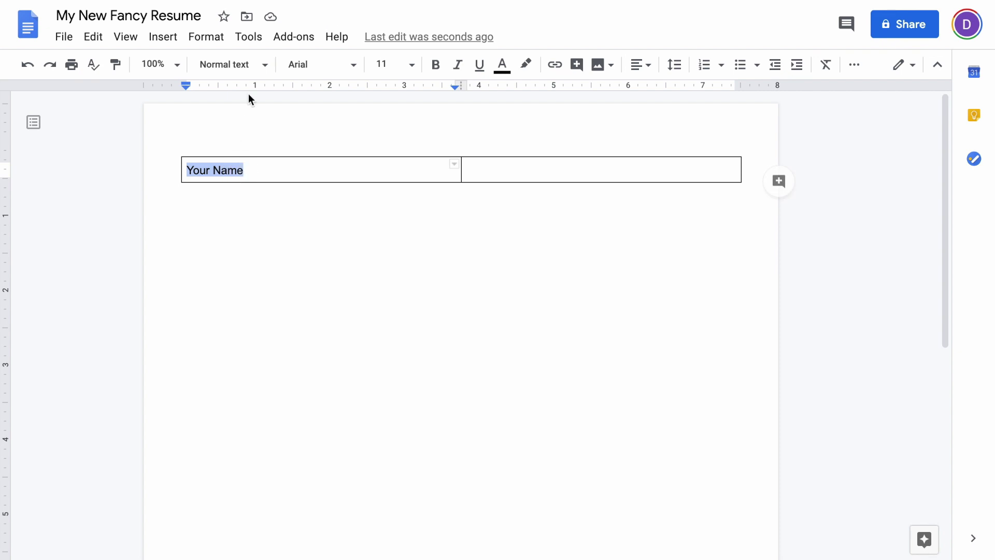
left_click(355, 68)
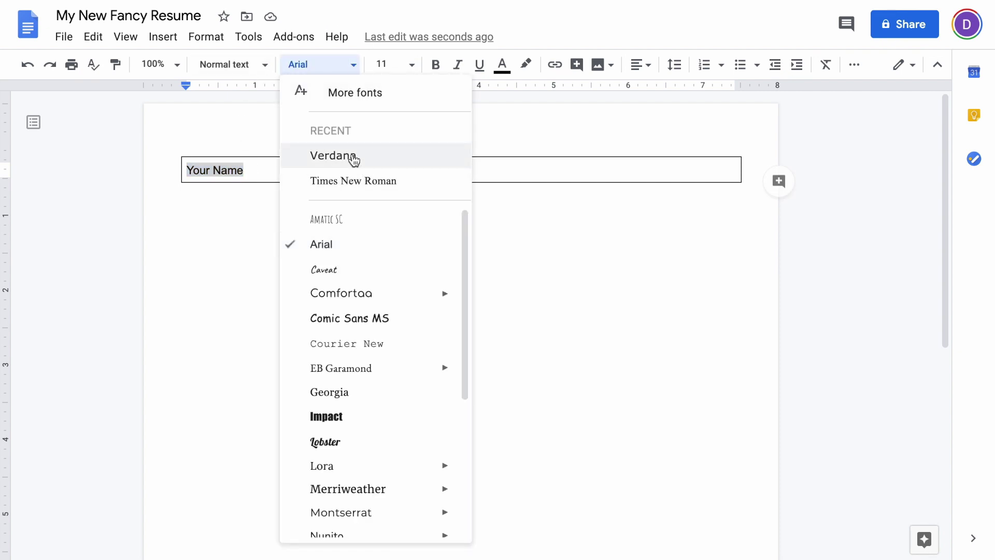
left_click(332, 155)
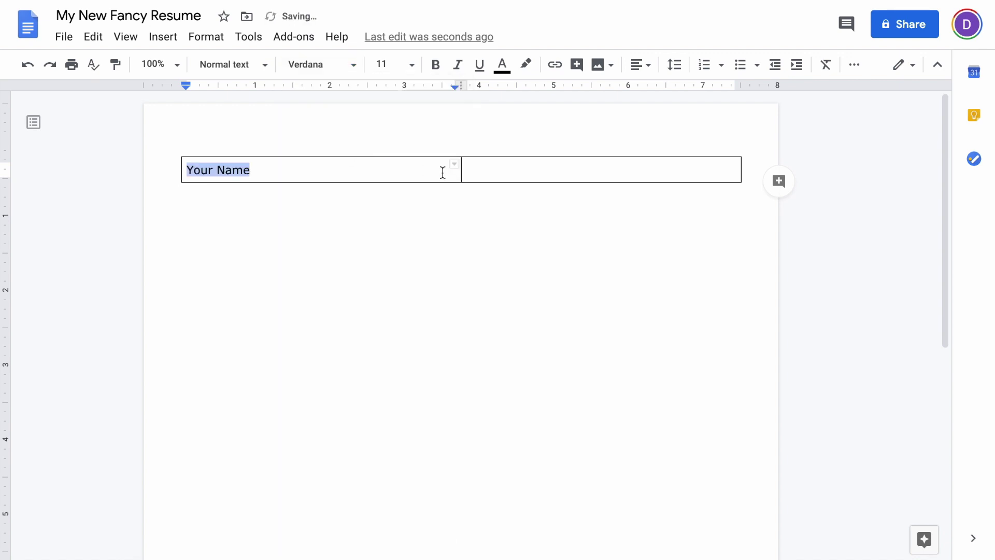
left_click(412, 70)
left_click(388, 142)
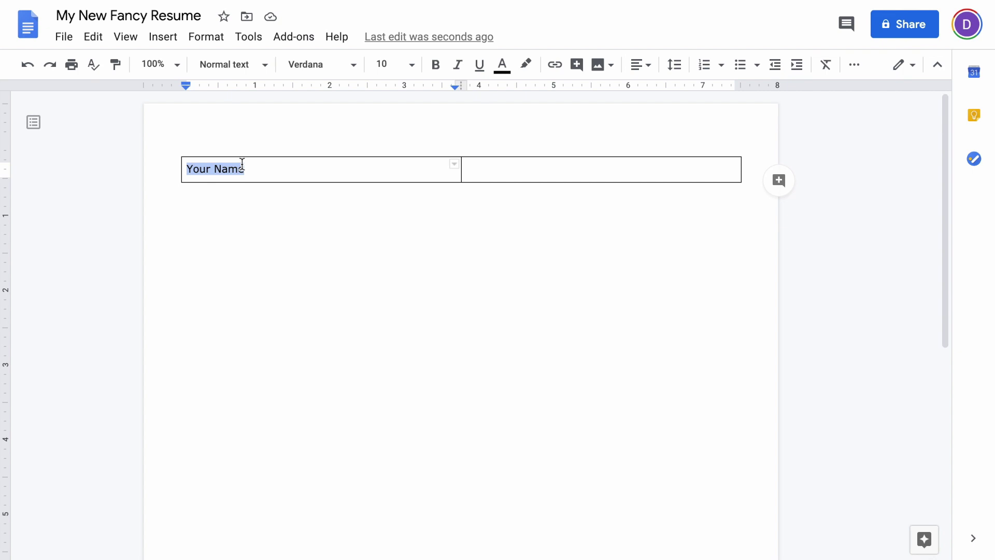
Step: Update the Normal text style to match the Verdana 10 formatting
left_click(267, 70)
mouse_move(311, 99)
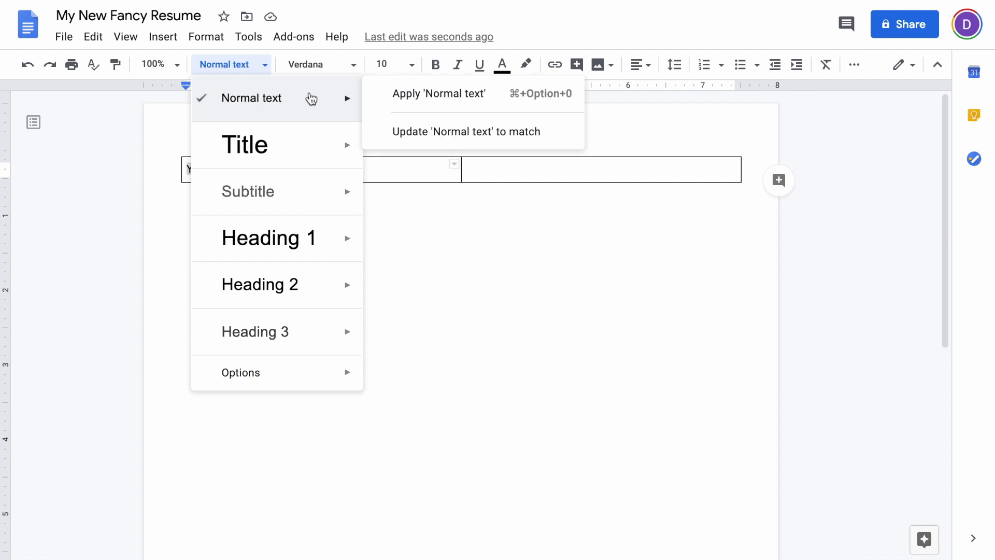
left_click(414, 132)
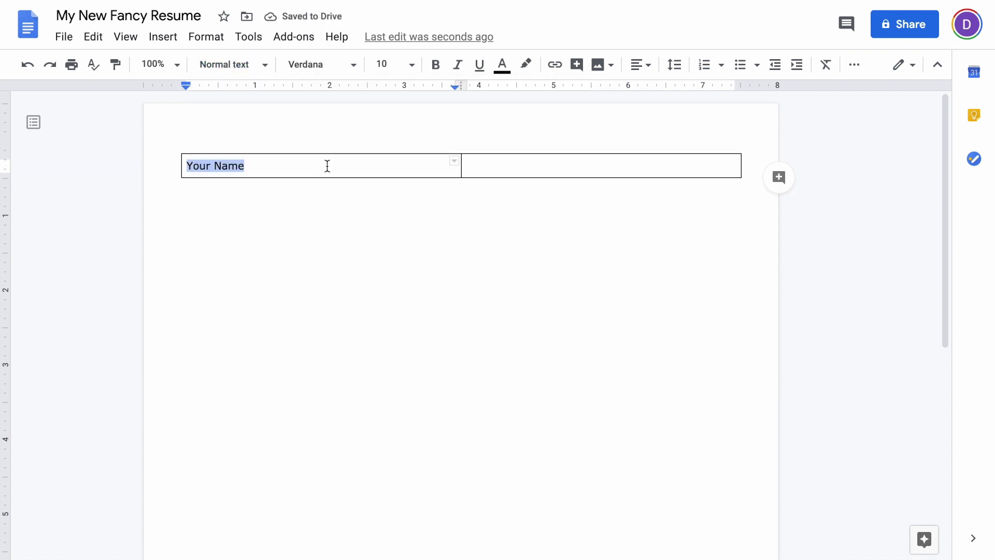
left_click(498, 166)
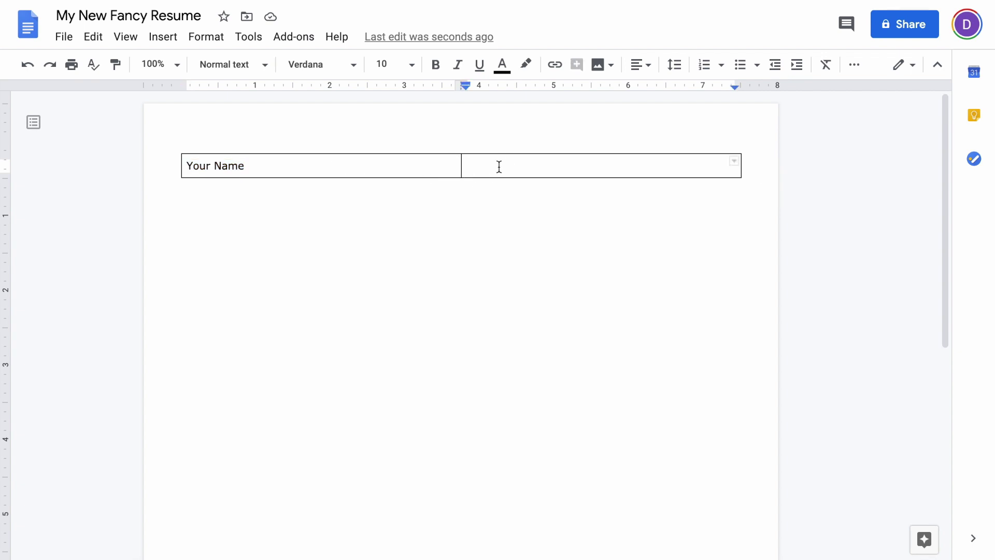
Step: Enter the phone number, e-mail address, street address and city/state/ZIP line on four lines
type("(5")
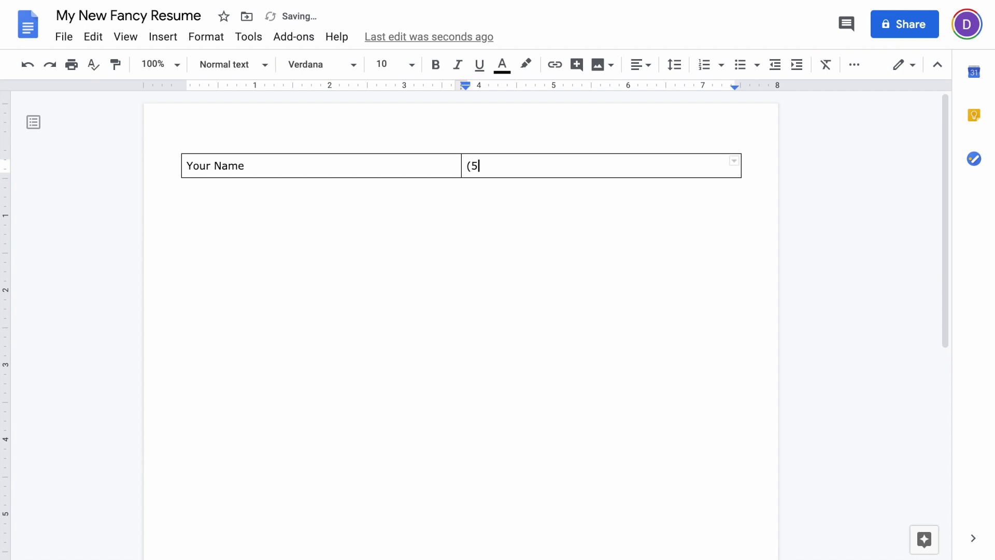
type("55) 555 - 1234")
key("Return")
type("you")
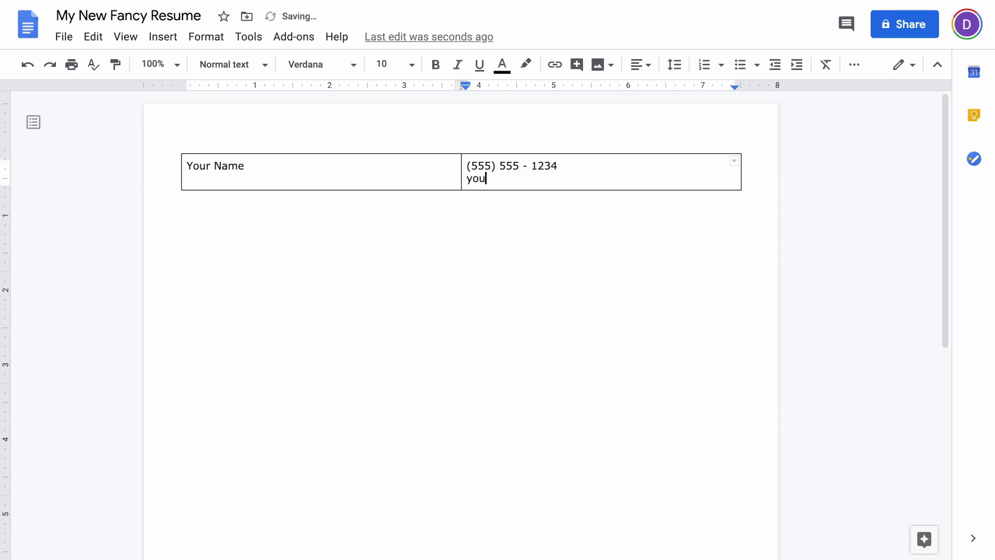
type("remail@whatever.com")
key("Return")
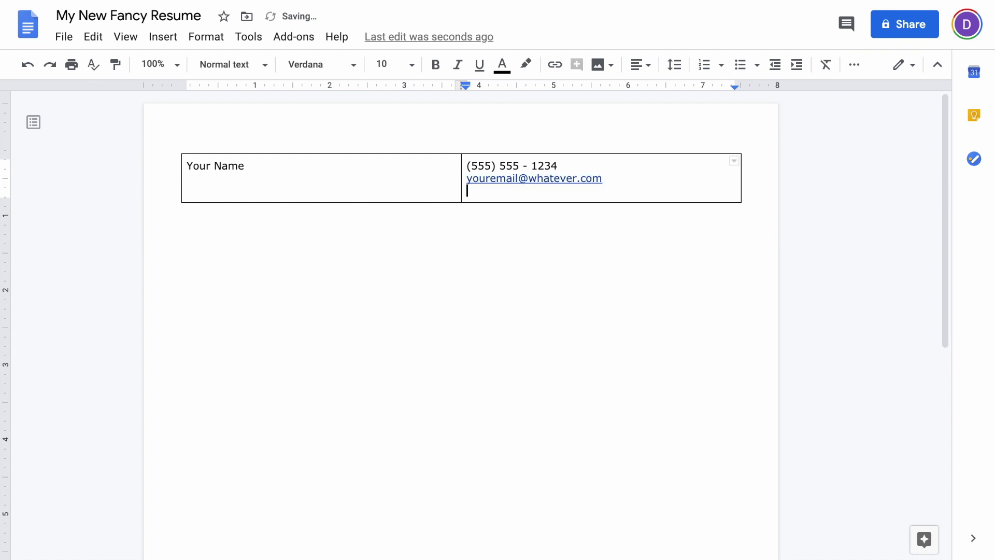
type("123 N. Wherever St")
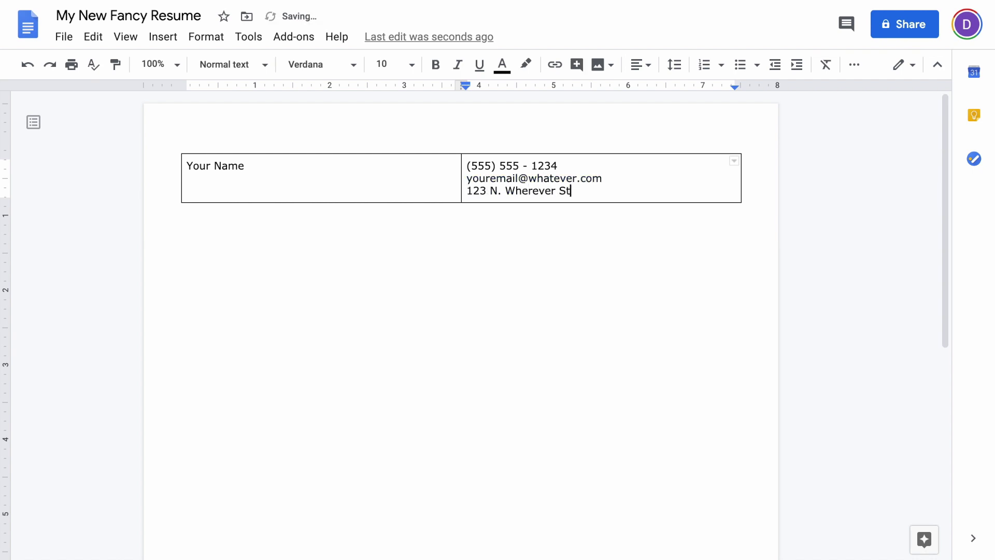
key("Return")
type("City Name, ST 12345")
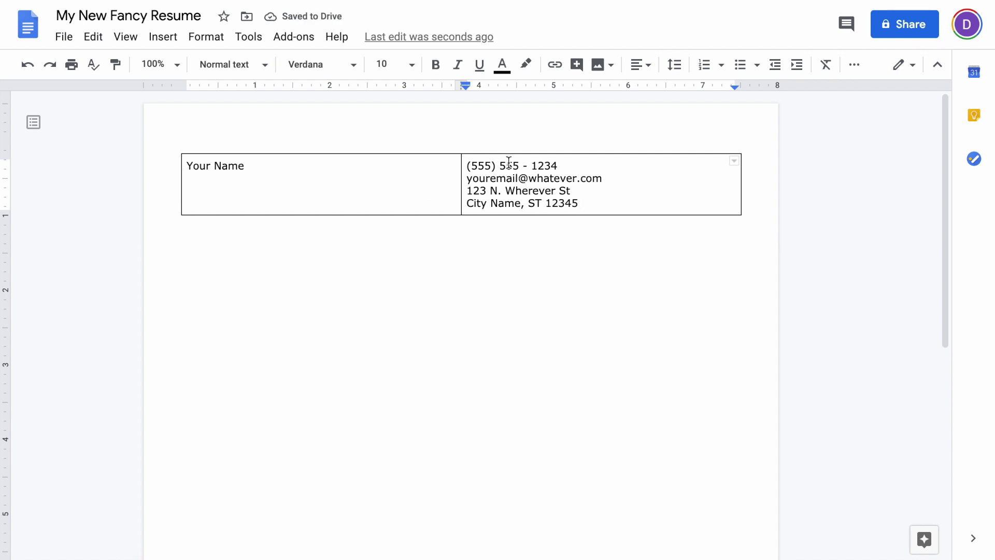
left_click_drag(185, 165, 528, 188)
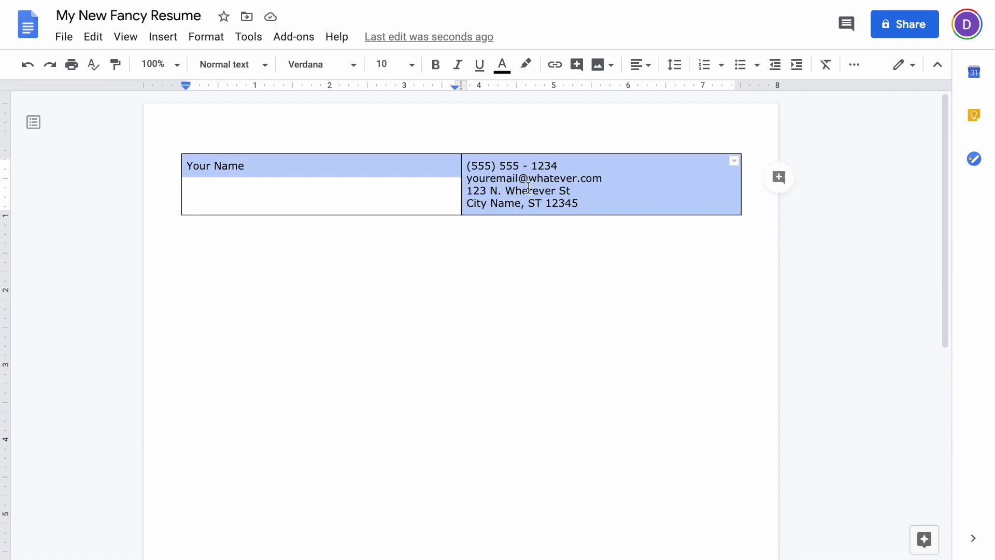
Step: Set the header table's cell padding to 0 in Table properties
right_click(595, 181)
scroll(679, 456, "down", 4)
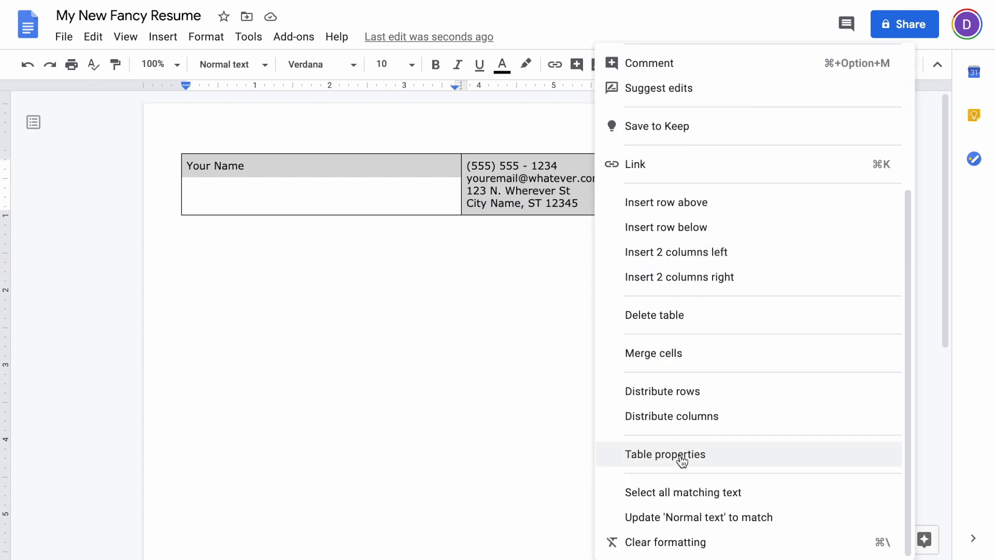
left_click(669, 454)
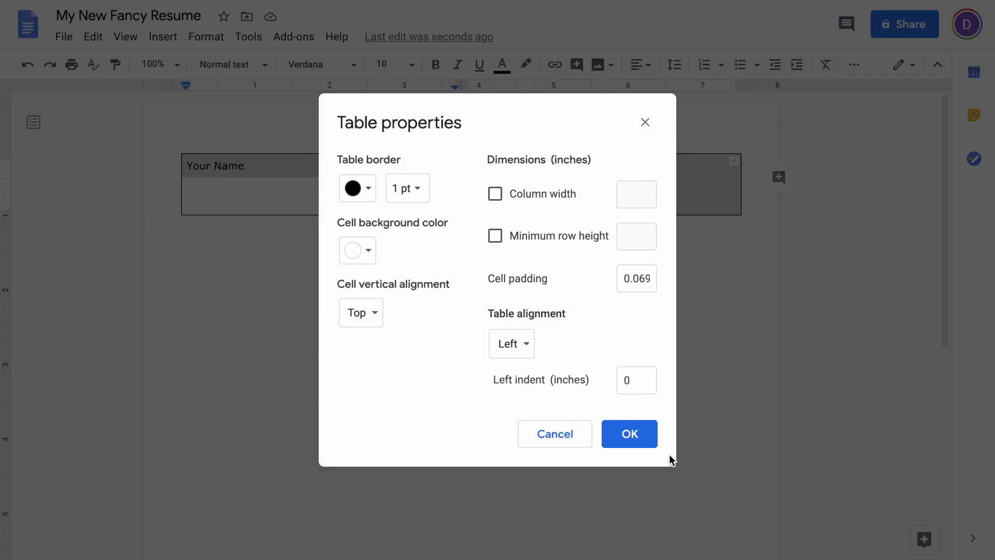
left_click_drag(641, 278, 689, 280)
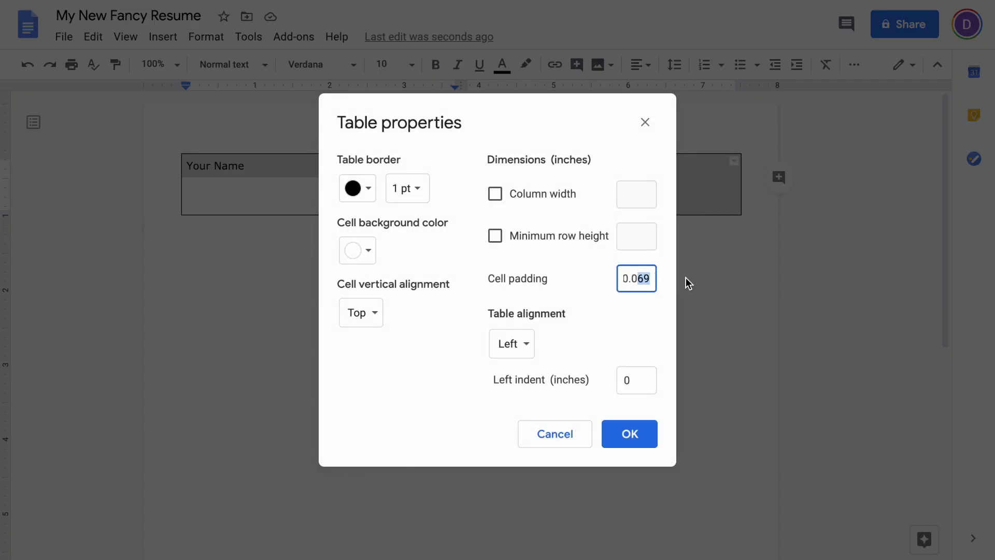
key("BackSpace")
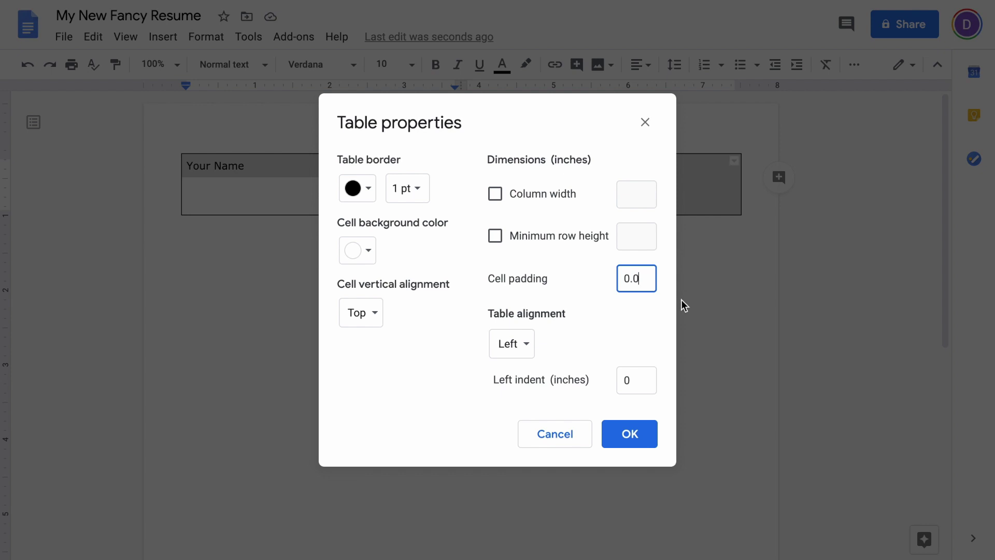
left_click(630, 435)
Step: Set the 'Your Name' cell's vertical alignment to Bottom
left_click(348, 196)
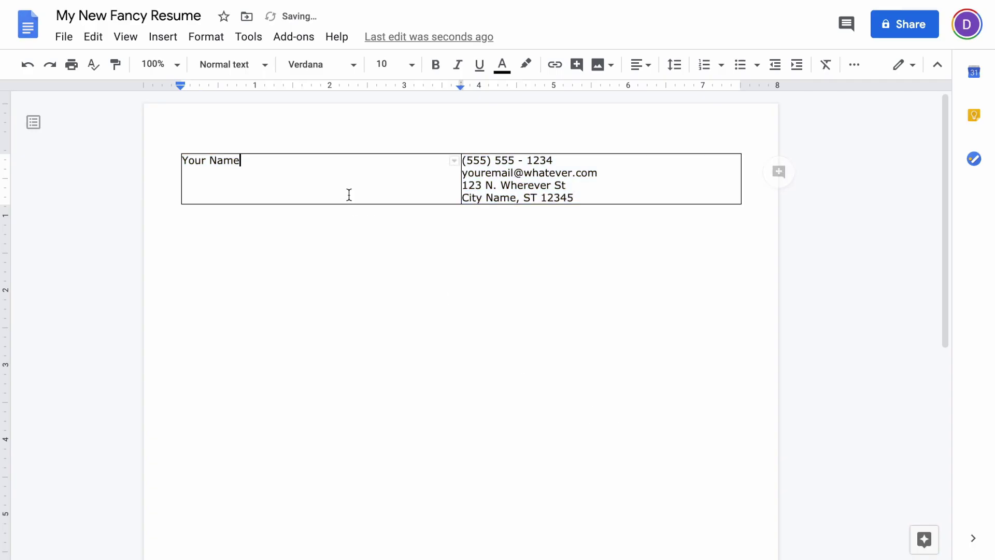
left_click_drag(183, 159, 258, 159)
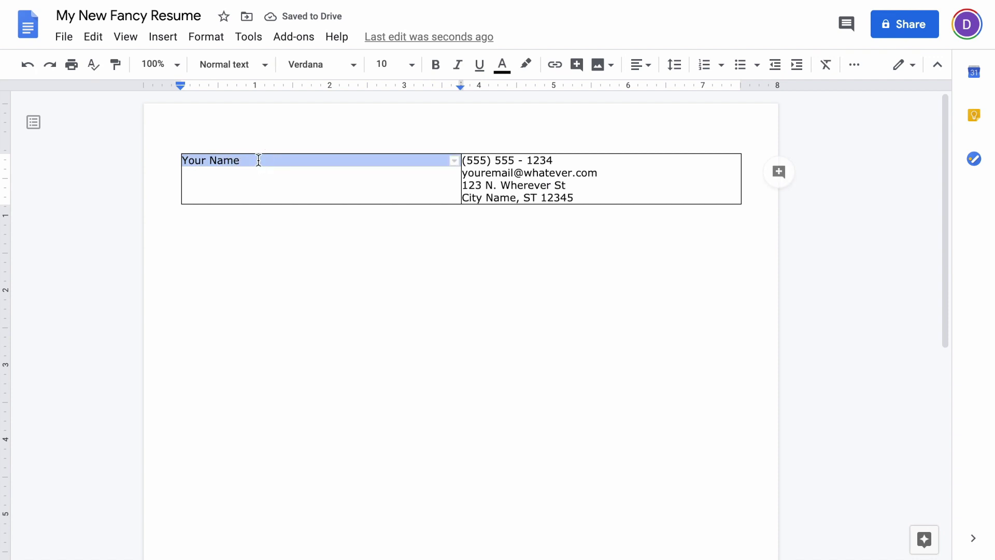
right_click(258, 159)
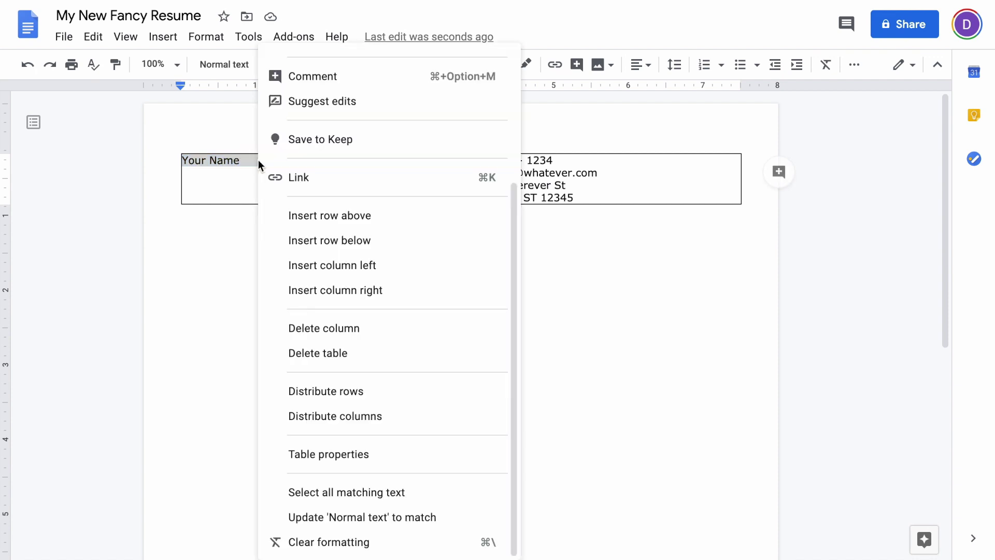
left_click(349, 454)
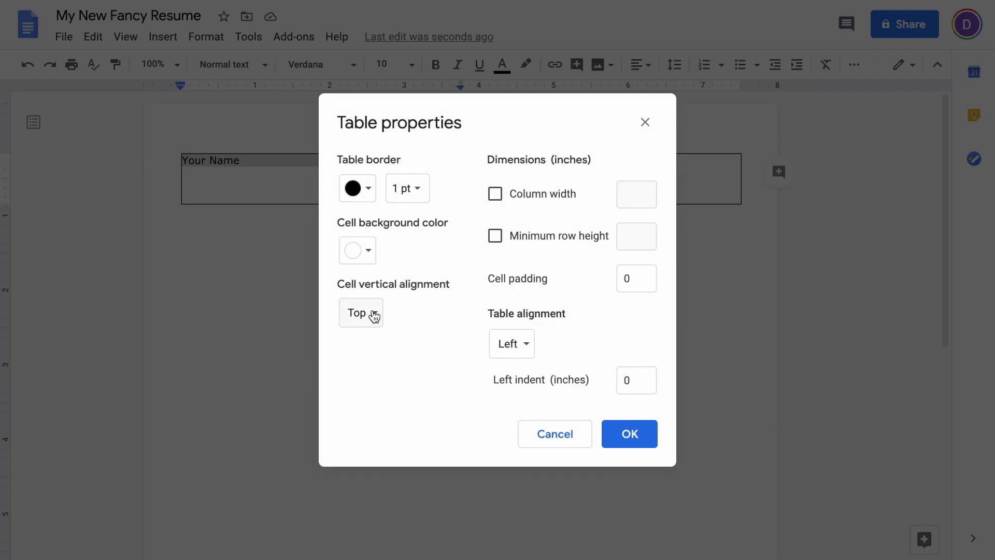
left_click(373, 313)
left_click(389, 362)
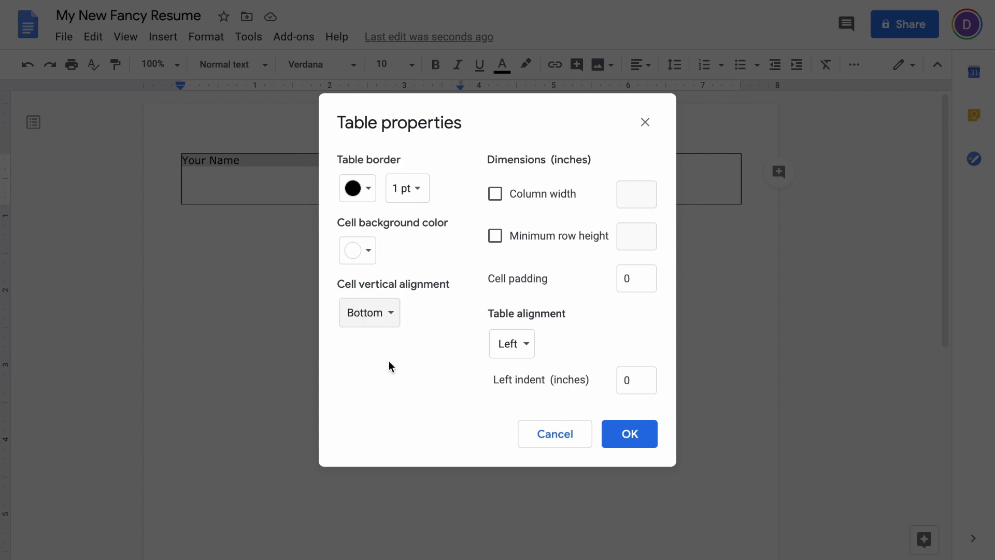
left_click(627, 434)
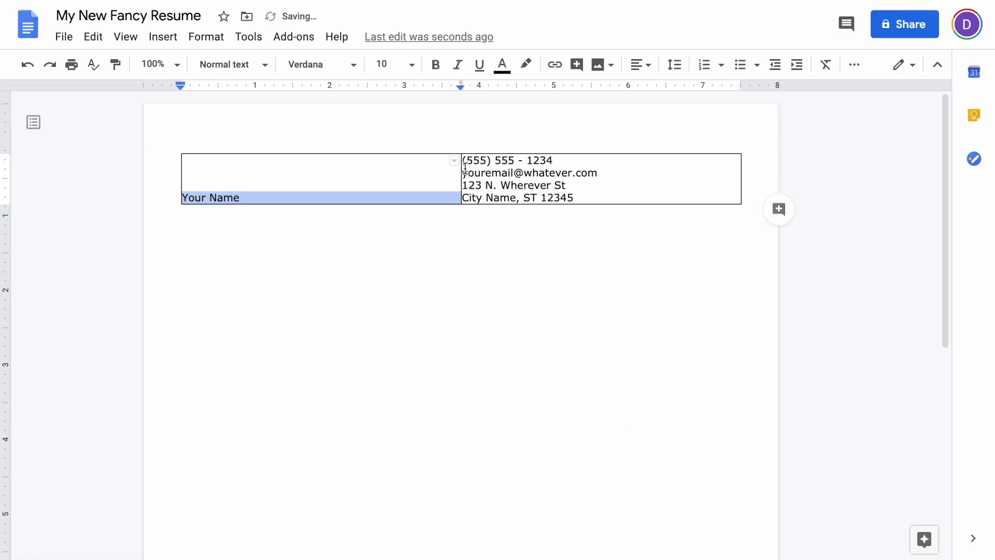
Step: Right-align the contact details in the right-hand cell
left_click_drag(463, 160, 588, 196)
left_click(648, 67)
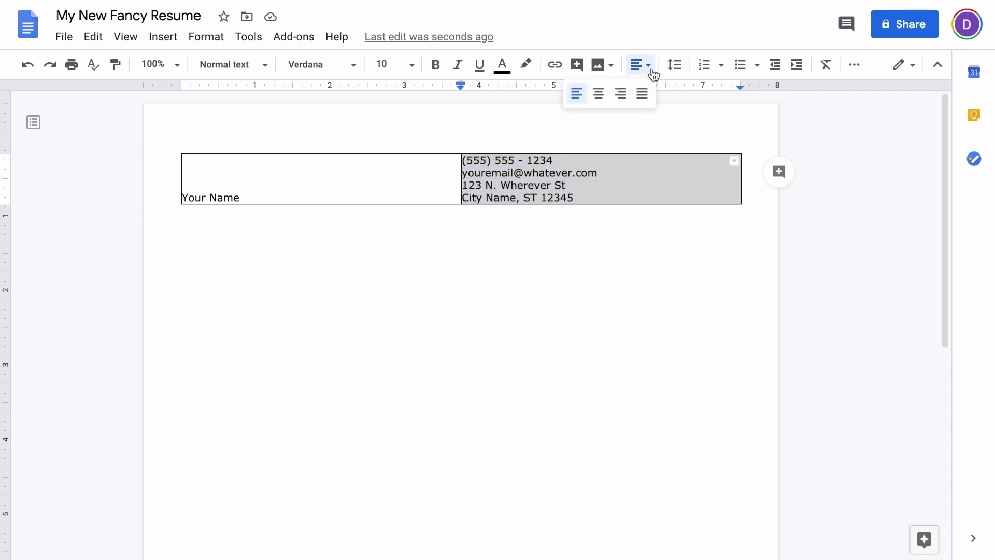
left_click(621, 94)
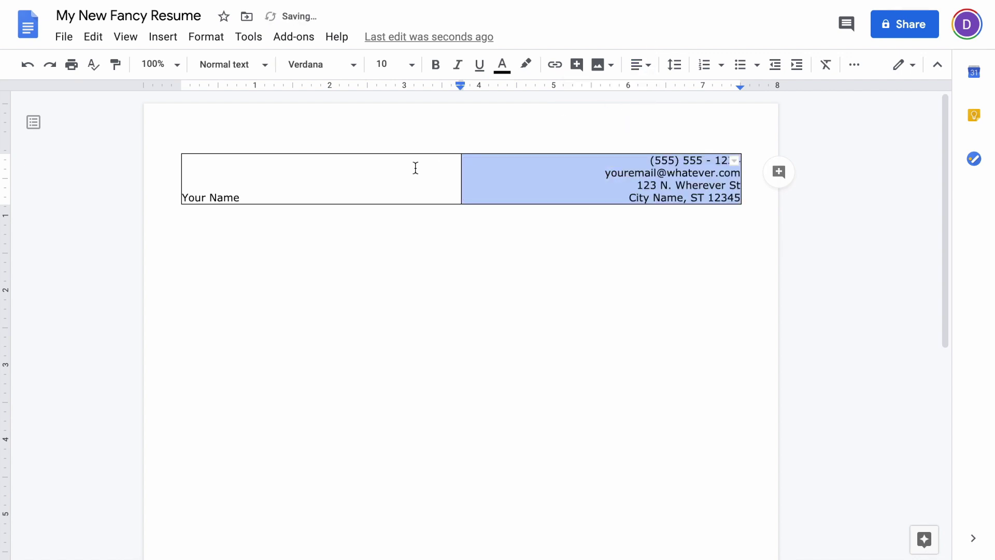
Step: Enlarge 'Your Name' to font size 30
left_click_drag(184, 197, 250, 200)
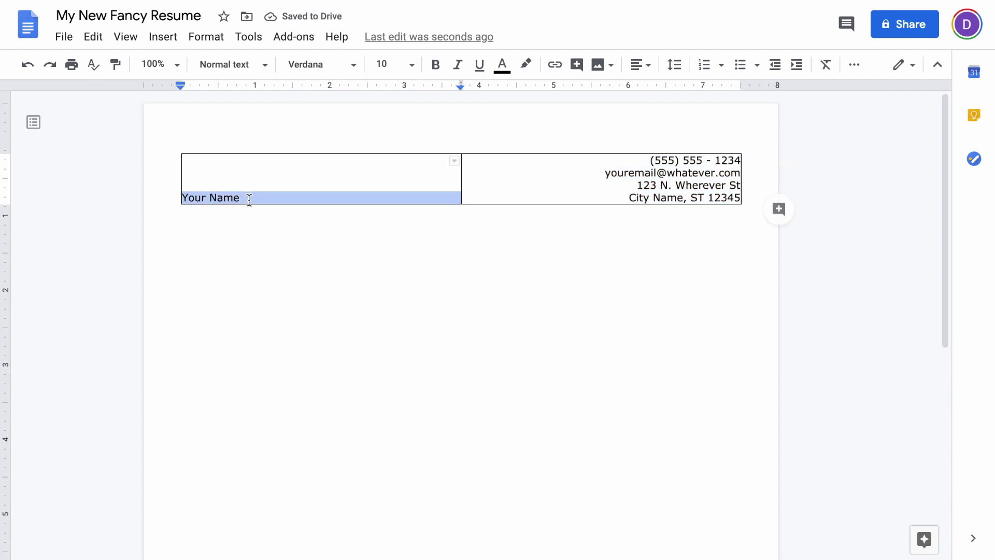
left_click(411, 65)
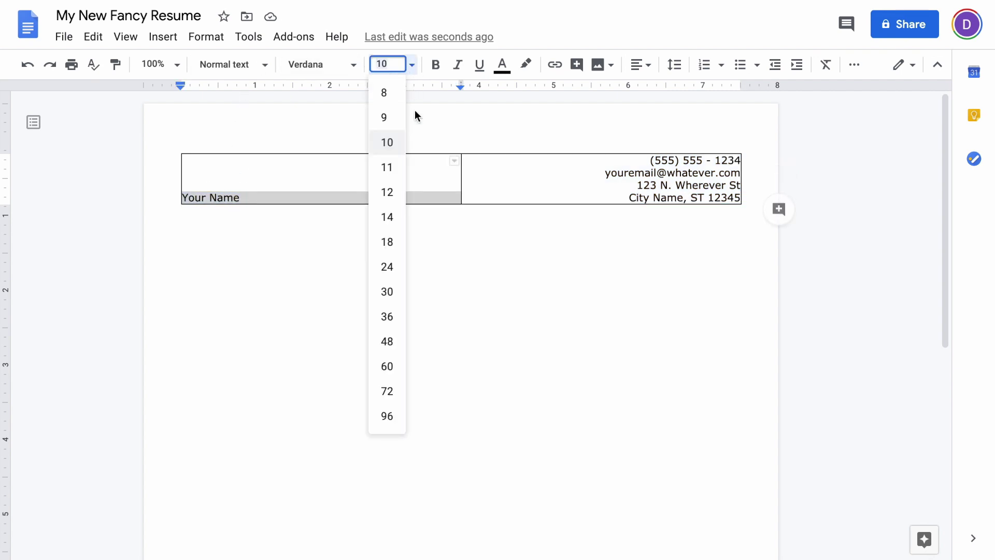
left_click(389, 289)
Step: Set the header table's border width to 0 pt so the borders disappear
left_click_drag(475, 191, 426, 190)
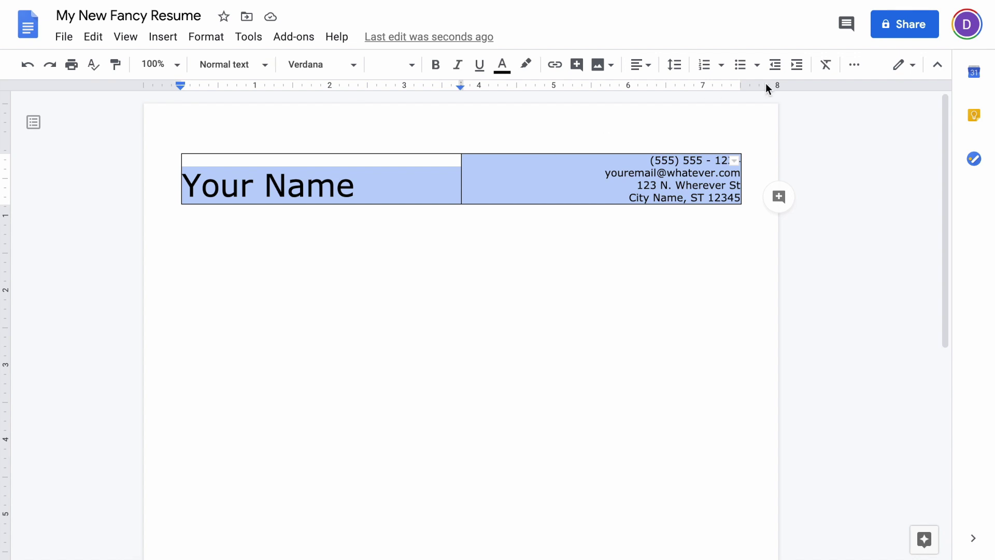
left_click(851, 64)
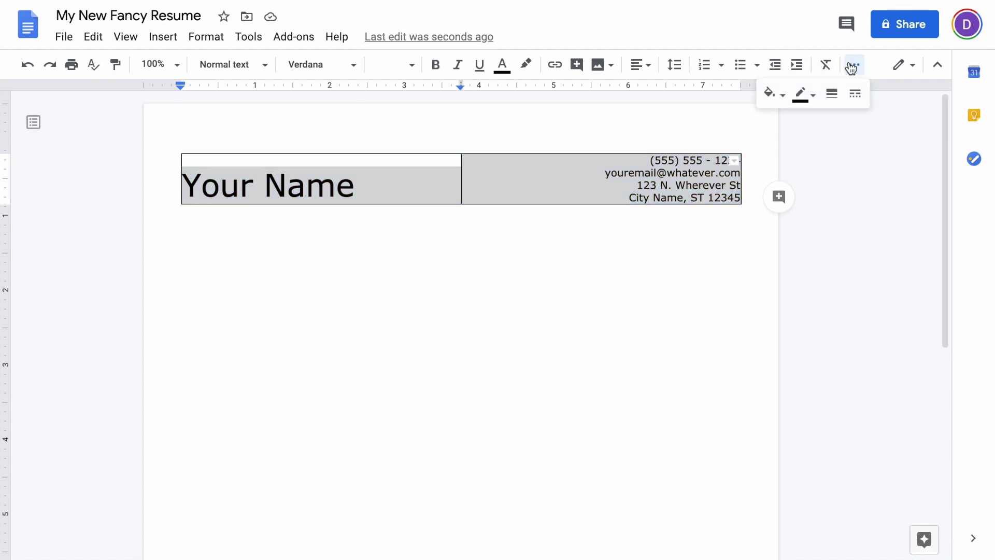
left_click(830, 96)
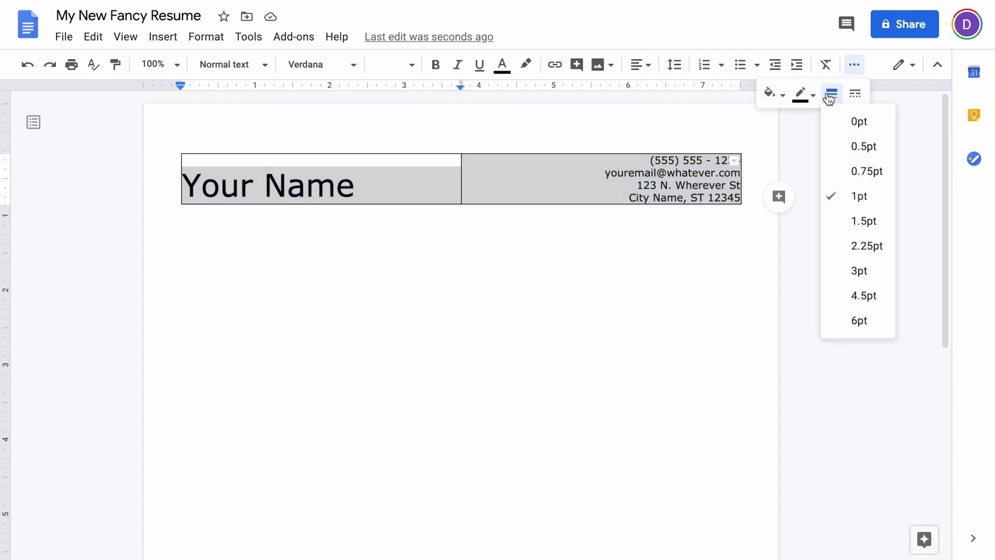
left_click(858, 122)
left_click(311, 287)
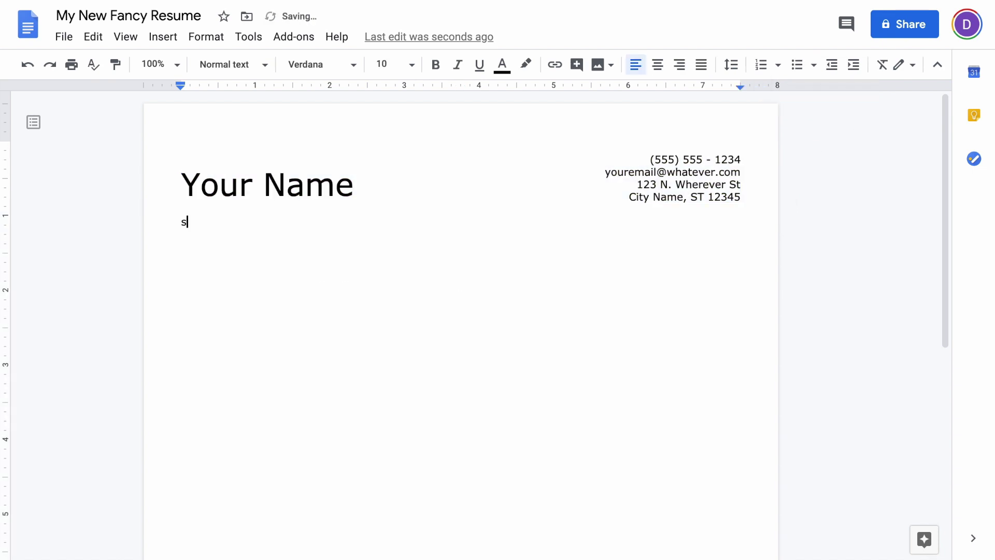
Step: Type SKILLS, EXPERIENCE and EDUCATION on separate lines below the header table
type("SKILLS")
key("Return")
type("EXPERIENCE")
key("Return")
type("EDUCATION")
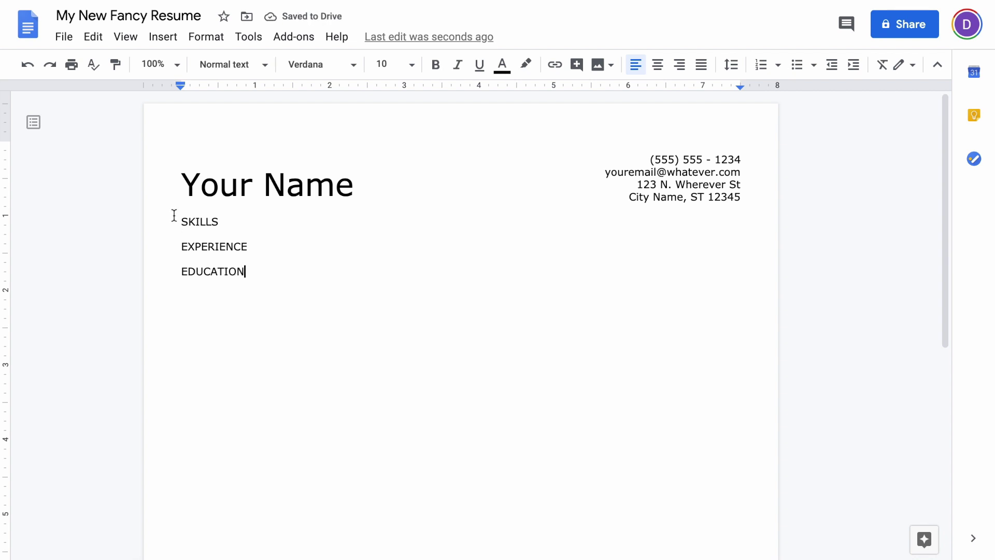
key("Return")
double_click(206, 223)
Step: Make SKILLS size 18 with added space before and after the paragraph
left_click(410, 65)
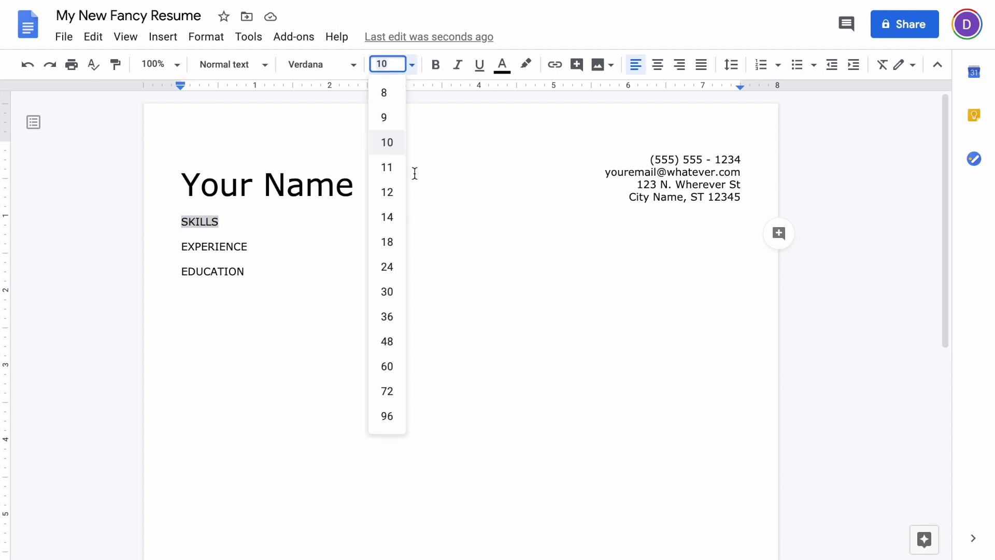
left_click(392, 249)
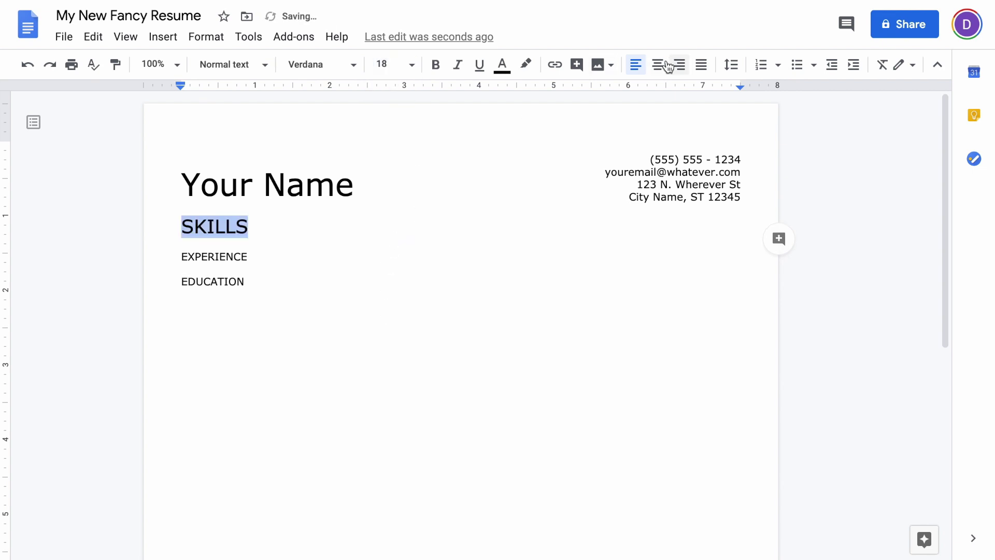
left_click(731, 64)
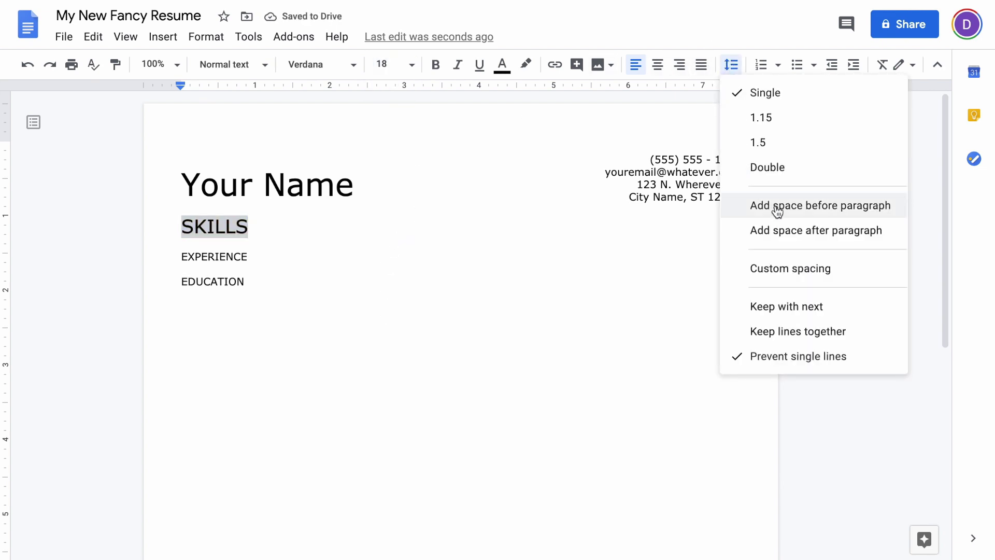
left_click(775, 207)
left_click(741, 65)
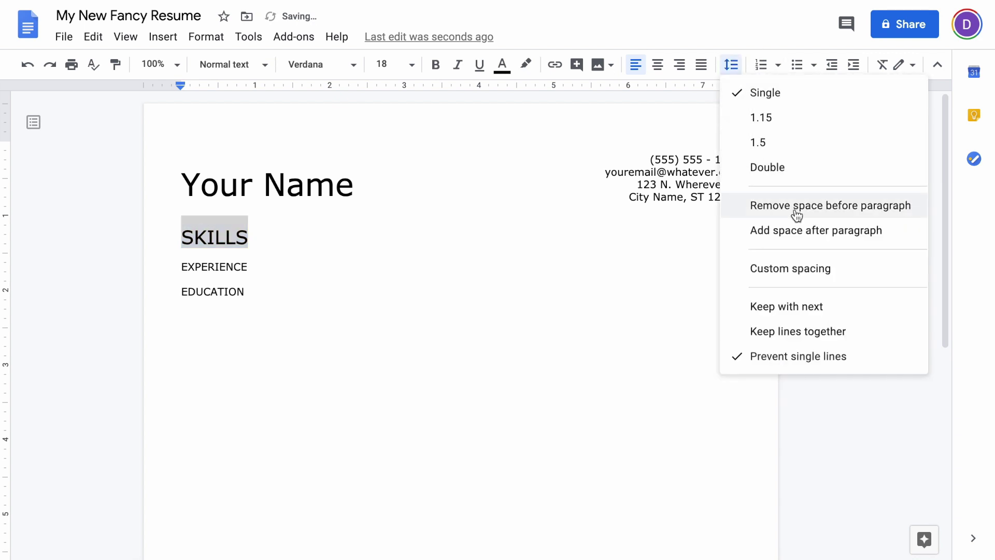
left_click(798, 230)
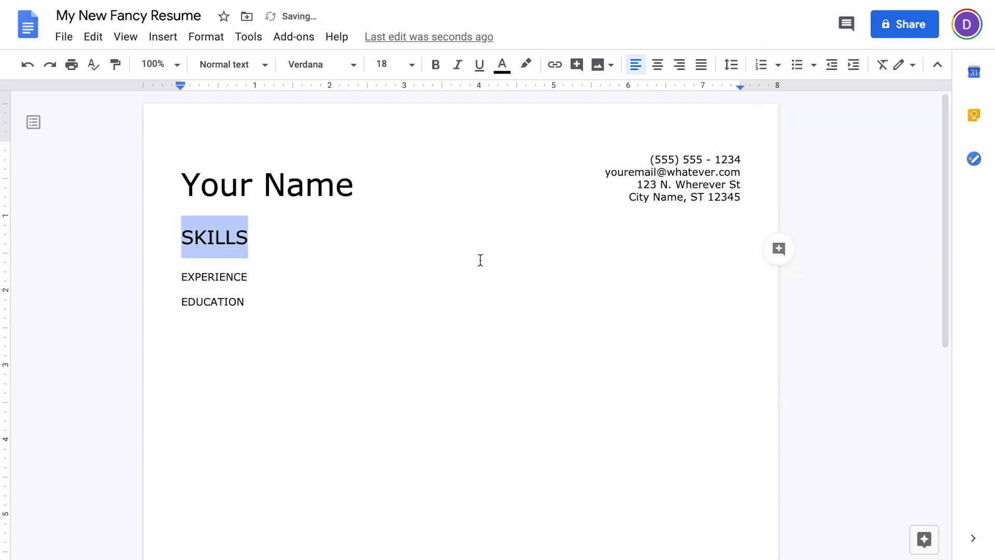
Step: Add a bottom border line under the SKILLS paragraph through Borders and shading
left_click(209, 237)
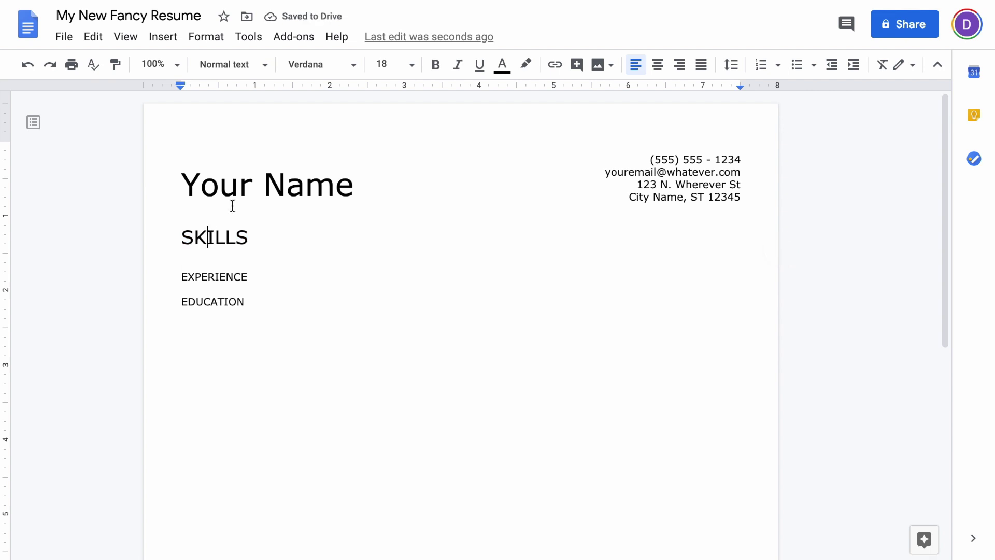
left_click(202, 44)
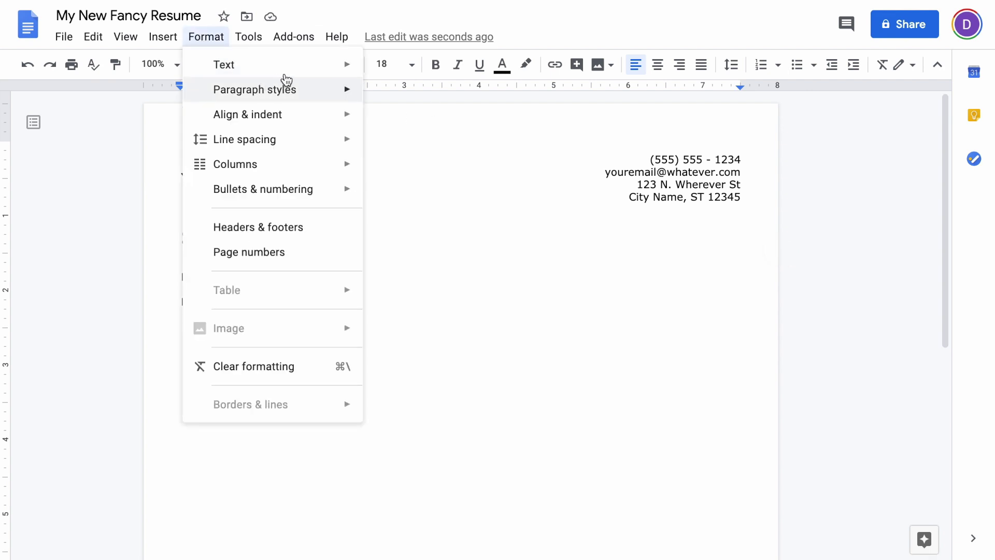
mouse_move(327, 94)
left_click(394, 95)
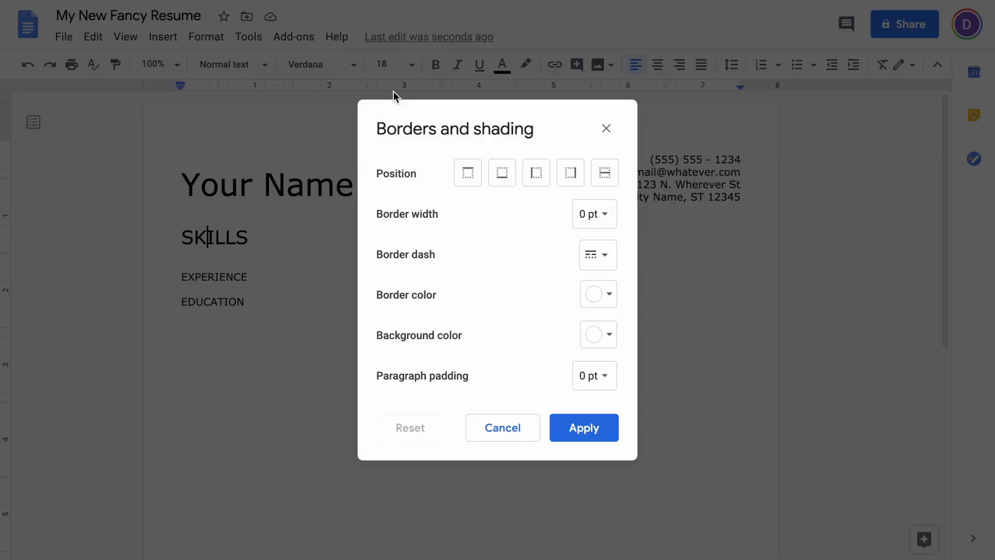
left_click(503, 175)
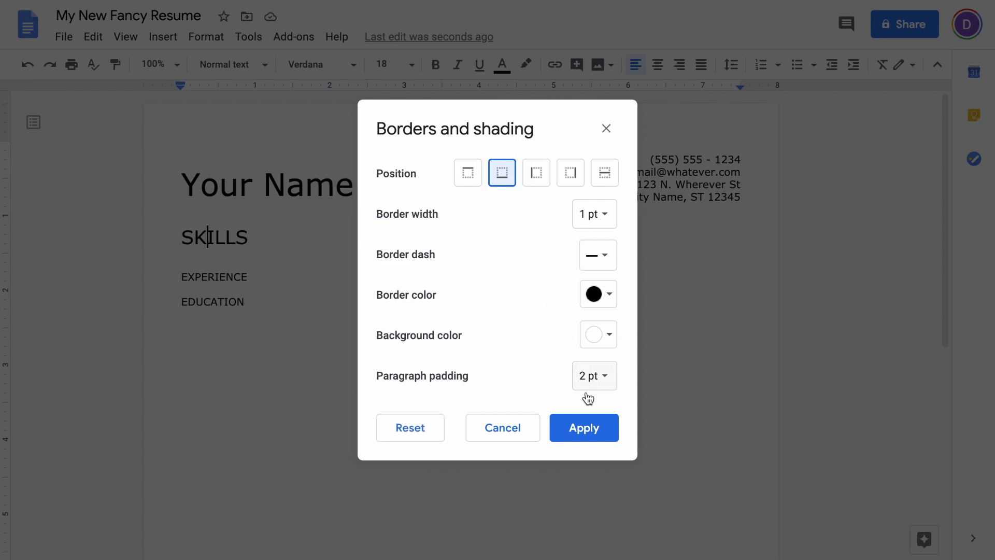
left_click(589, 428)
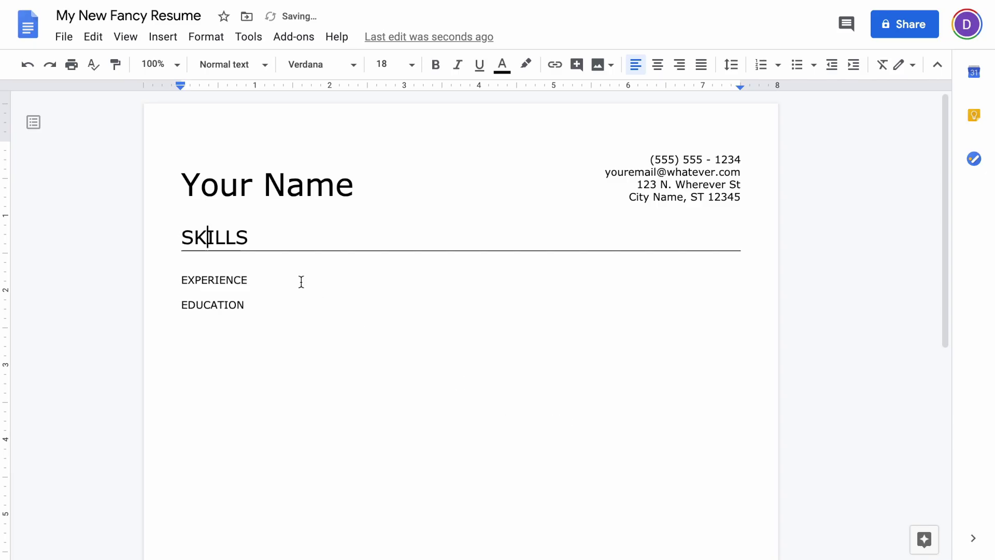
Step: Paint-format the SKILLS heading style onto EXPERIENCE and EDUCATION
left_click(115, 64)
left_click(211, 281)
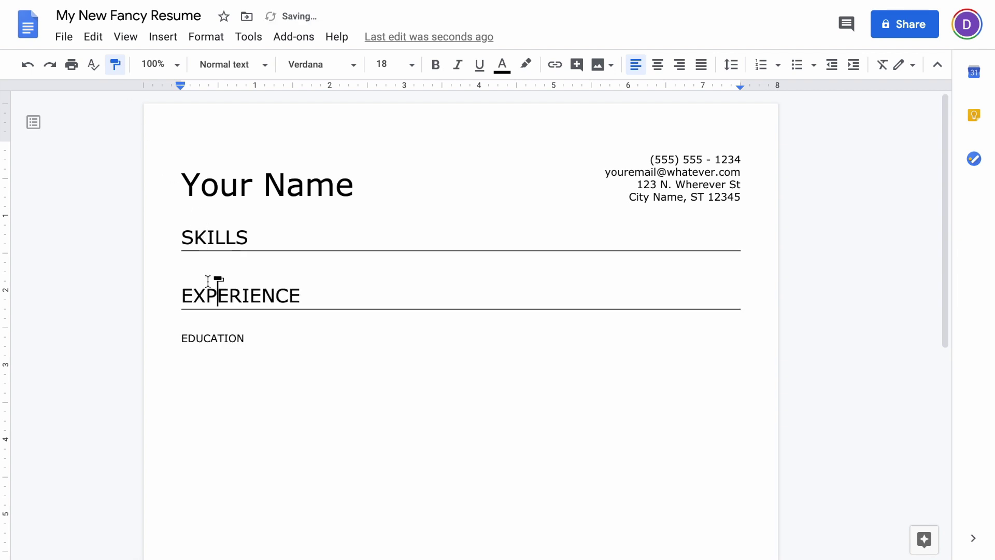
left_click(212, 340)
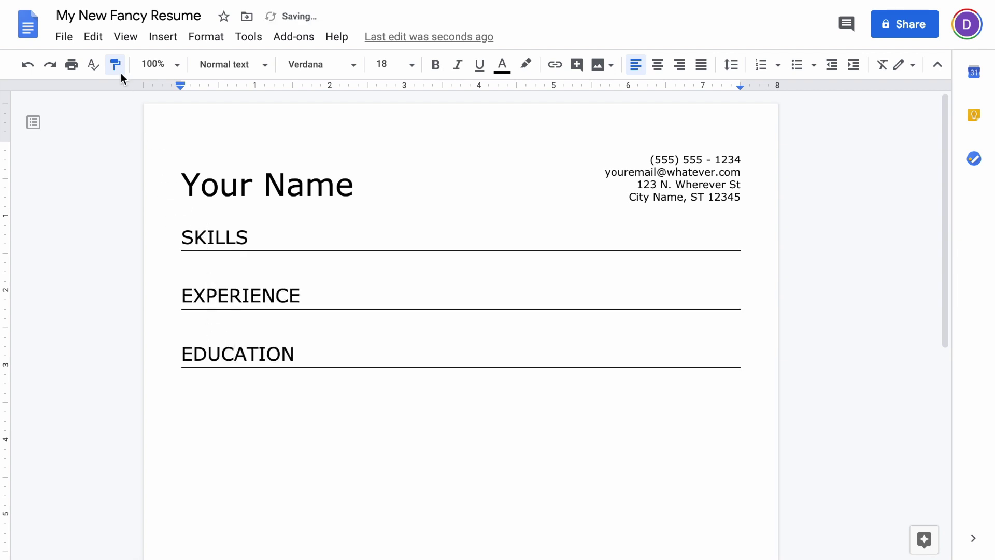
left_click(186, 265)
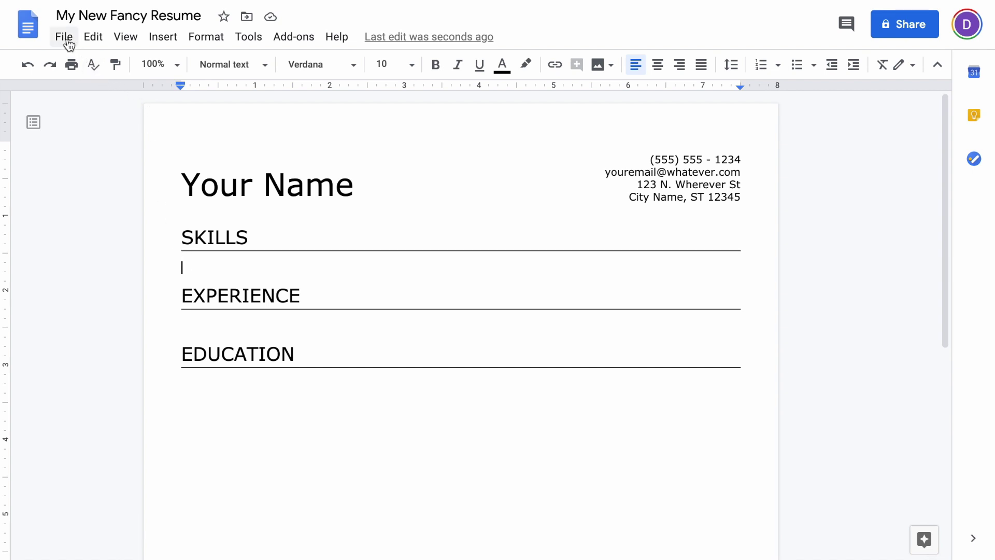
Step: Insert a 3 x 1 table under the SKILLS heading
left_click(158, 41)
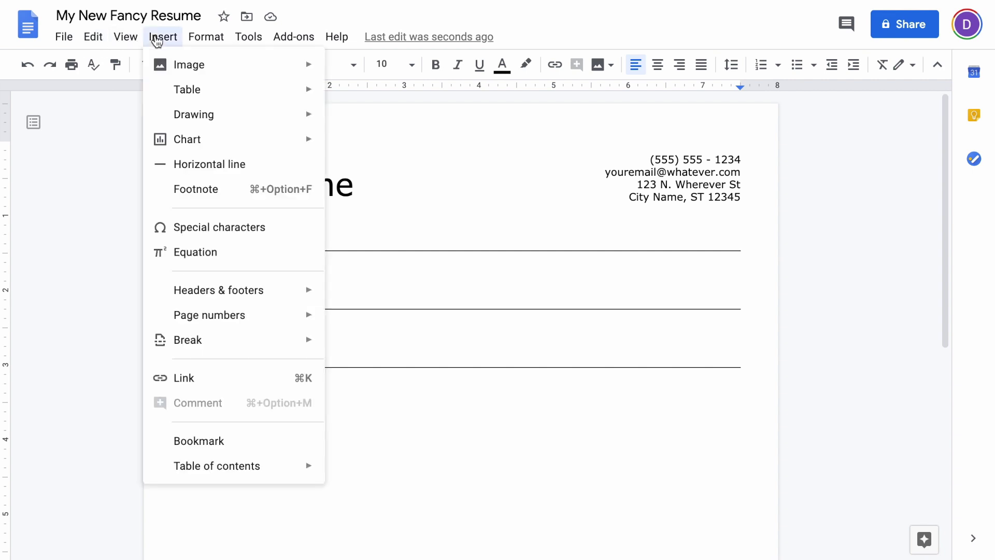
mouse_move(284, 94)
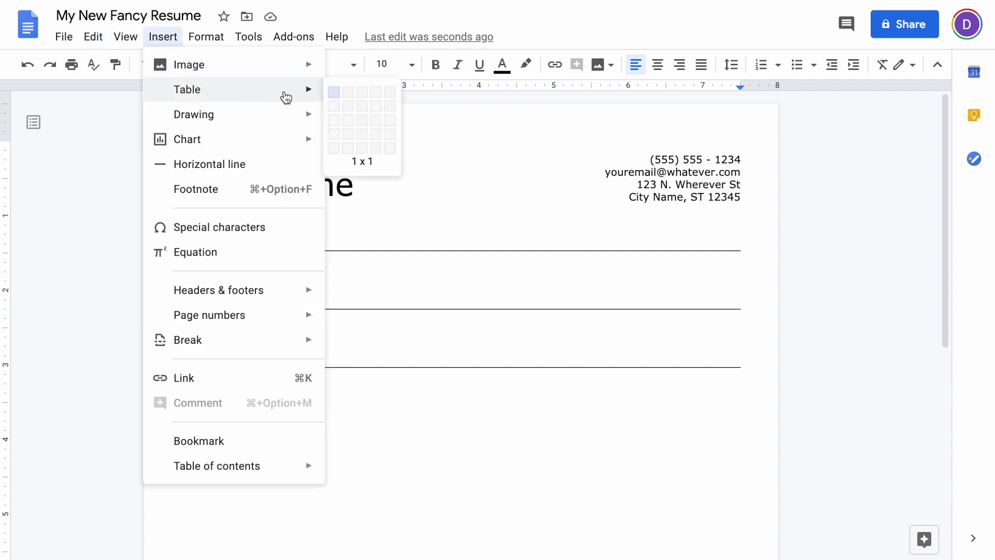
left_click(362, 93)
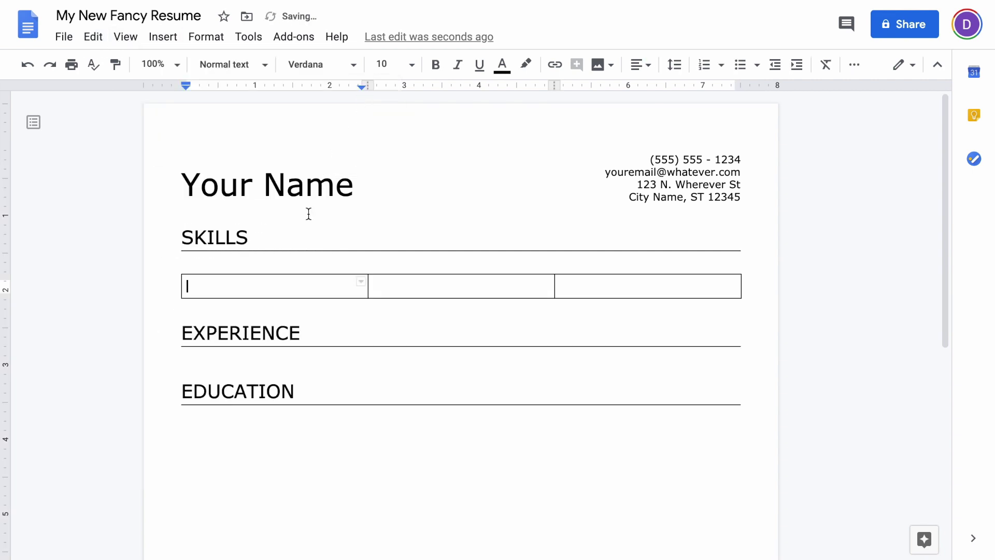
Step: Set the table's cell padding to 0 in Table properties
left_click_drag(299, 282, 571, 282)
right_click(570, 282)
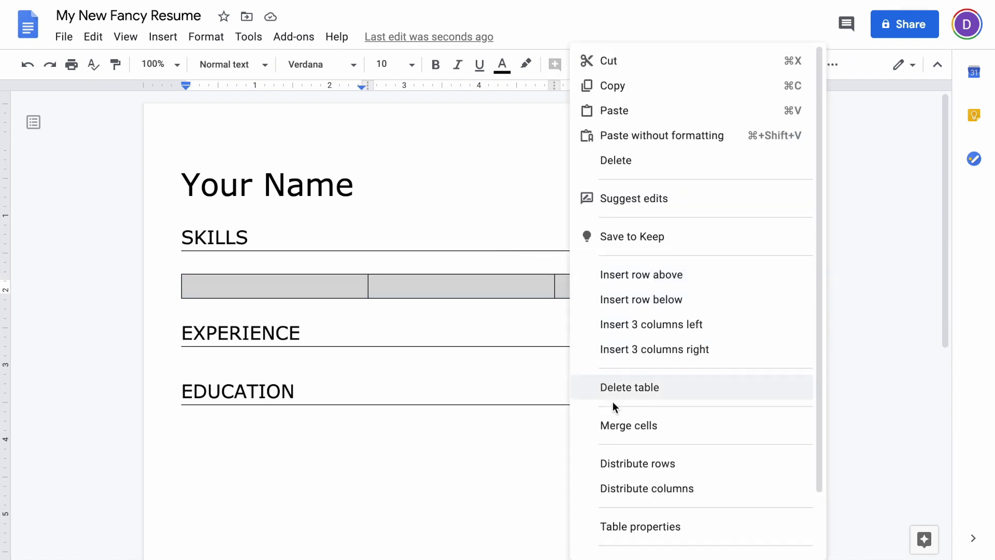
scroll(628, 468, "down", 1)
left_click(623, 471)
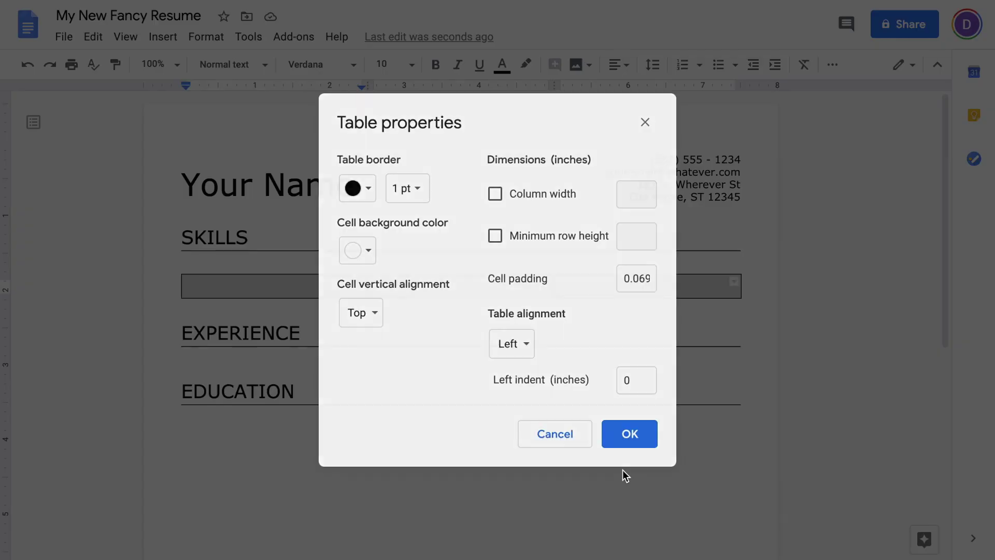
left_click(652, 282)
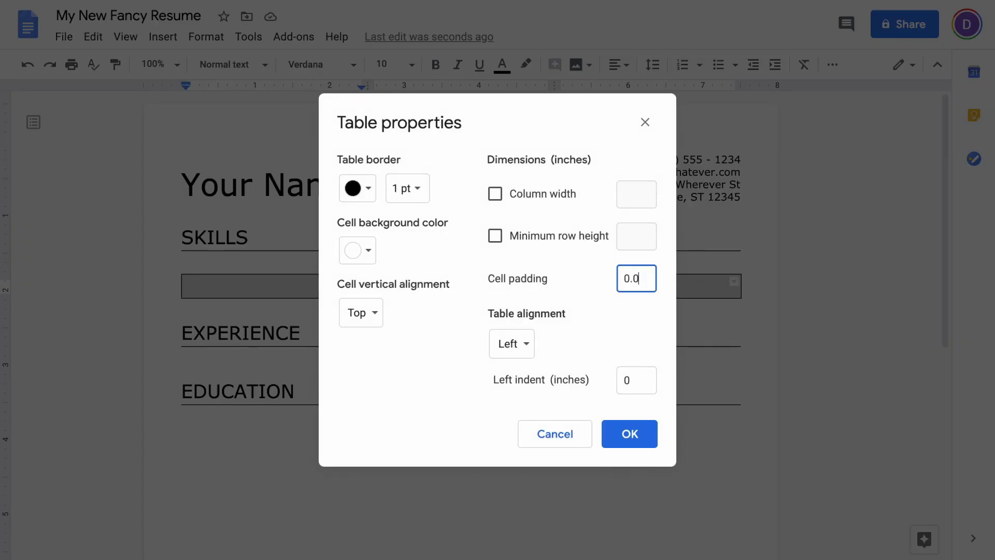
left_click(627, 433)
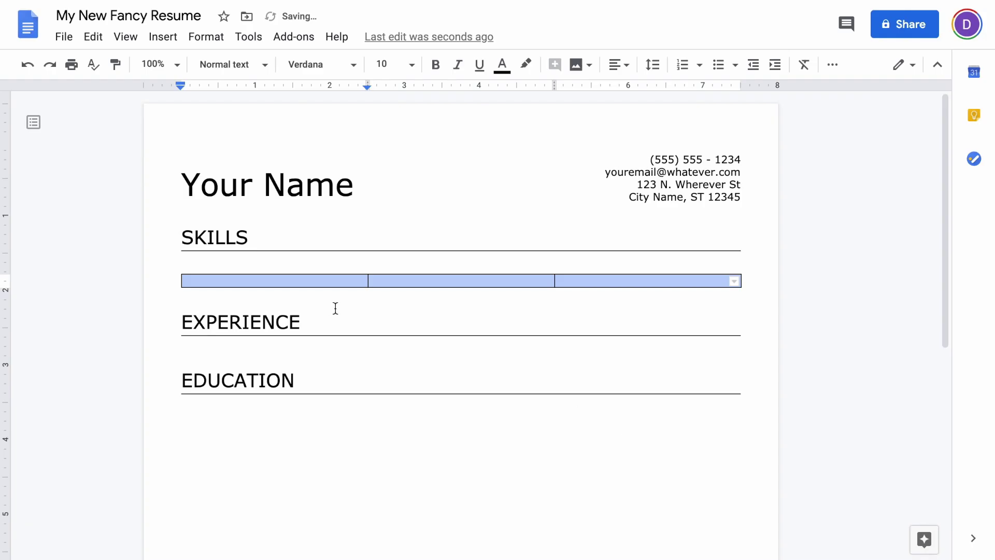
left_click(318, 280)
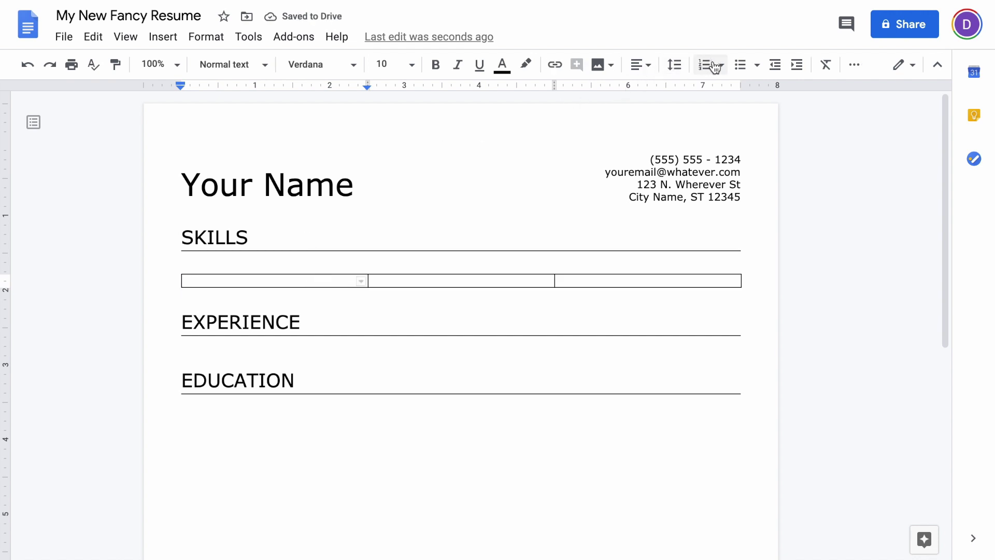
Step: Bullet the first cell: 'Here I'm putting', 'Skills from my work', 'Experience that match', 'keywords from'
left_click(740, 67)
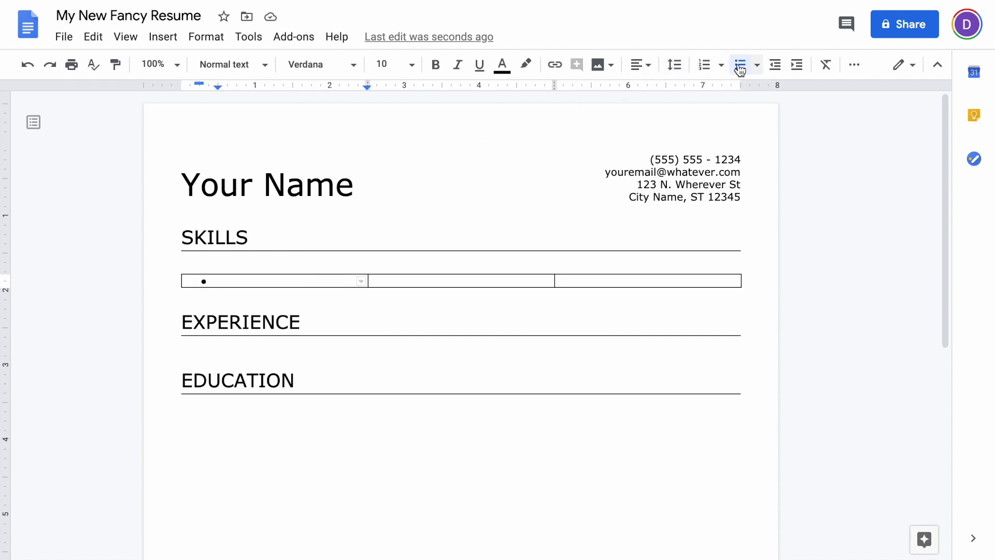
type("Here I'm putting")
key("Return")
type("Skills from my work")
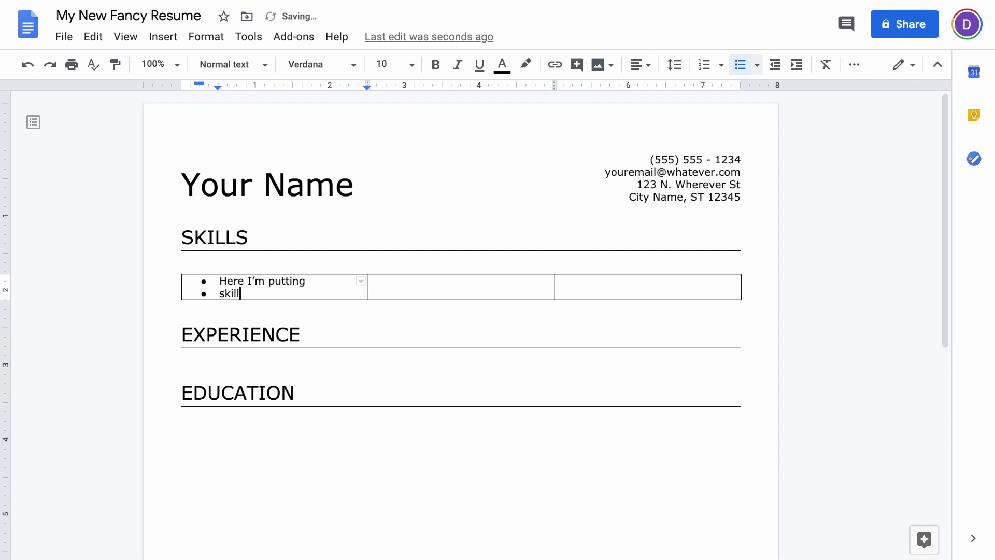
key("Return")
type("Experience that map")
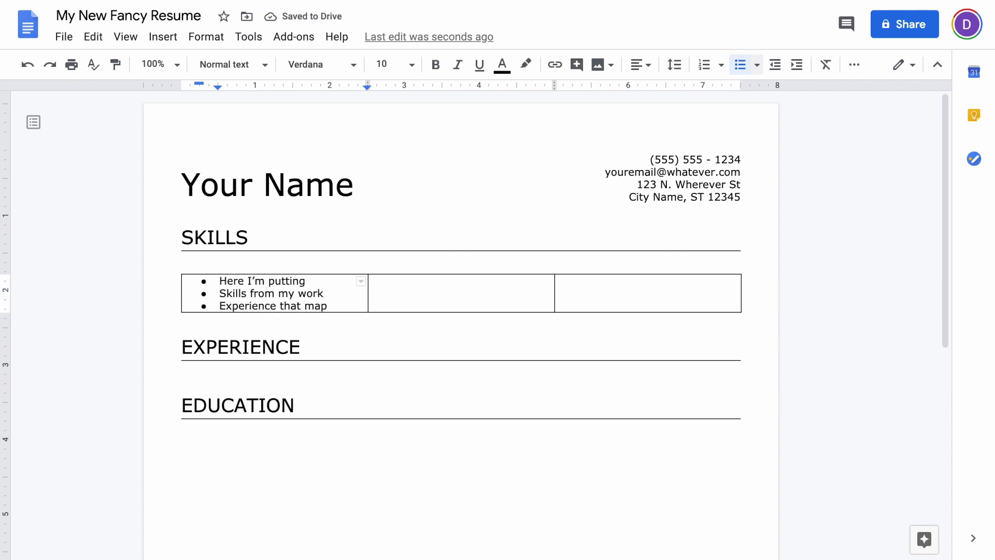
key("BackSpace")
type("tch")
key("Return")
type("keywords from")
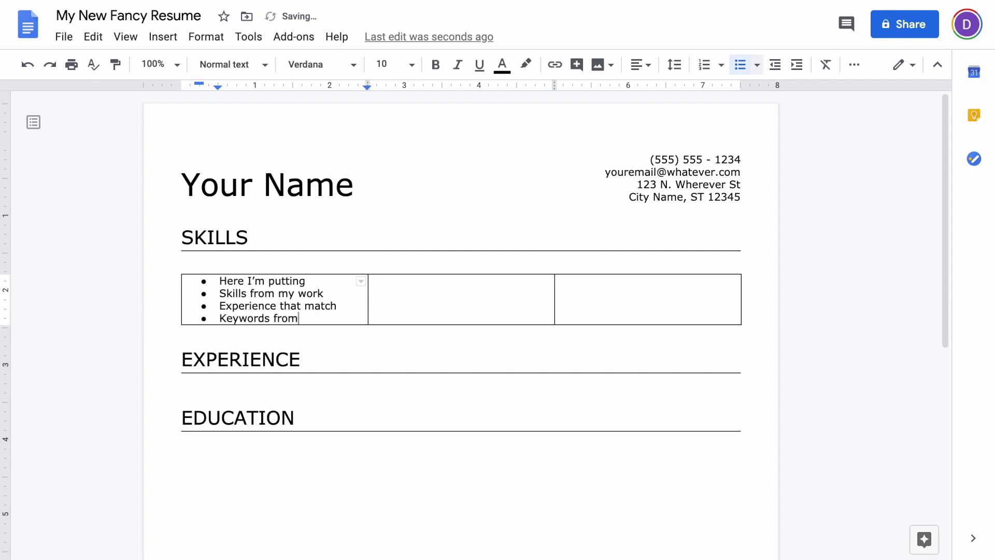
Step: Bullet the middle cell: 'The job description', 'For the job post', 'That I'm applying to', 'So that scanners'
left_click(475, 298)
left_click(740, 65)
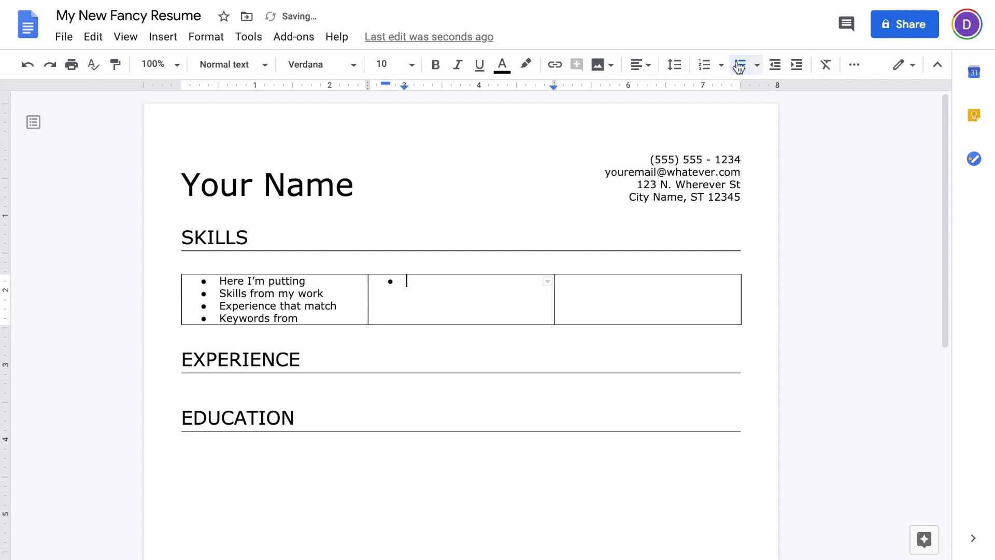
type("The job description")
key("Return")
type("For the")
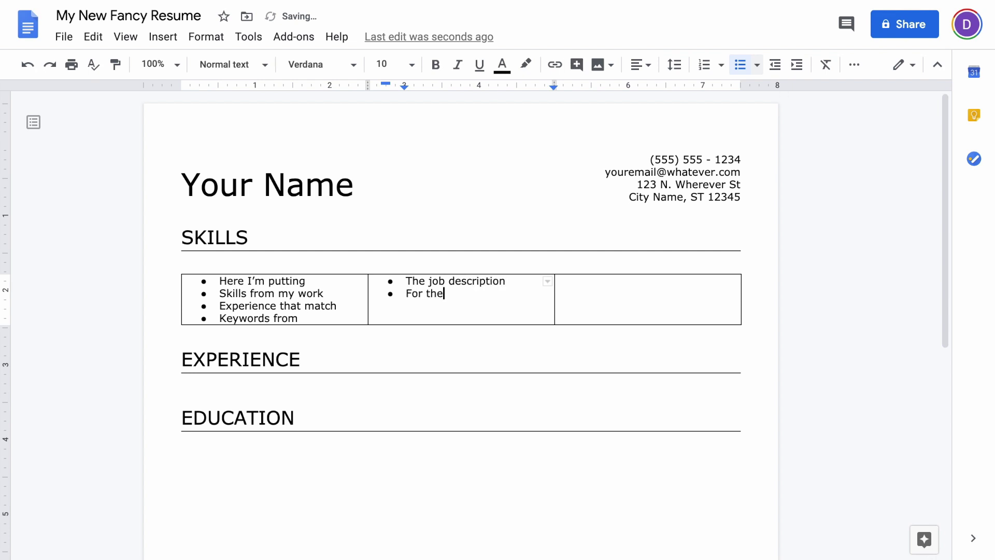
type(" job post")
key("Return")
type("That I'm applyin")
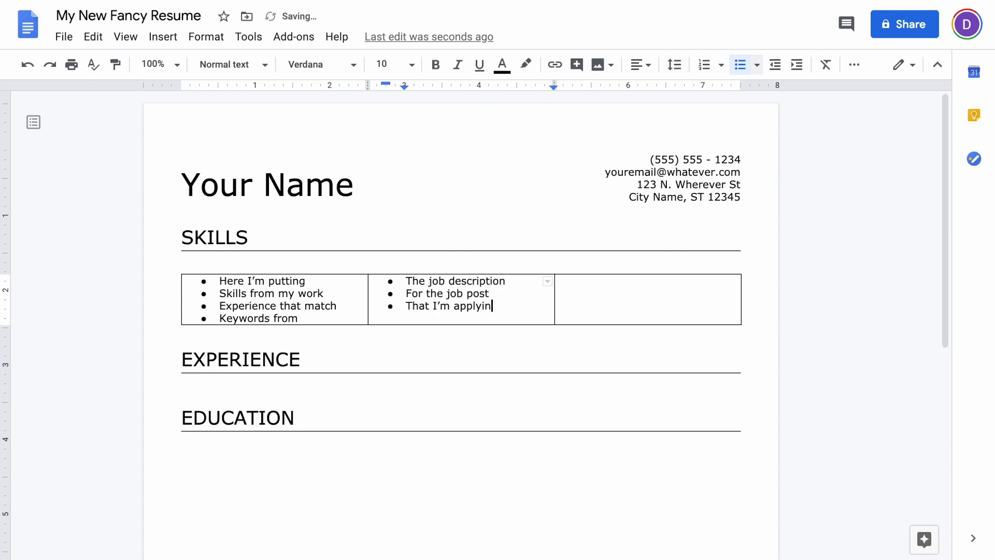
type("g to")
key("Return")
type("So that scanners")
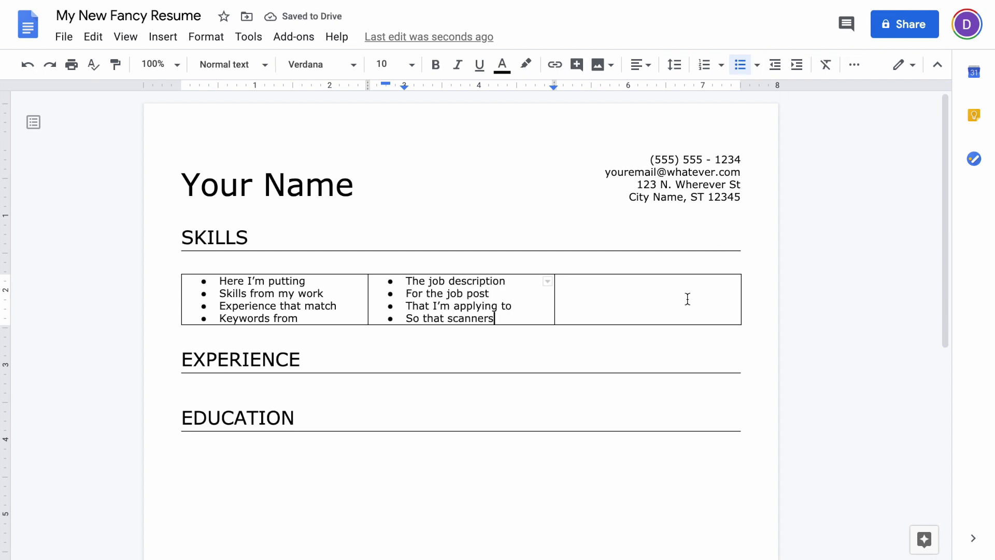
Step: Bullet the third cell: 'Rank me higher and', 'Increase my odds of', 'Landing an interview', 'At the company'
left_click(688, 299)
left_click(740, 64)
type("Rank ")
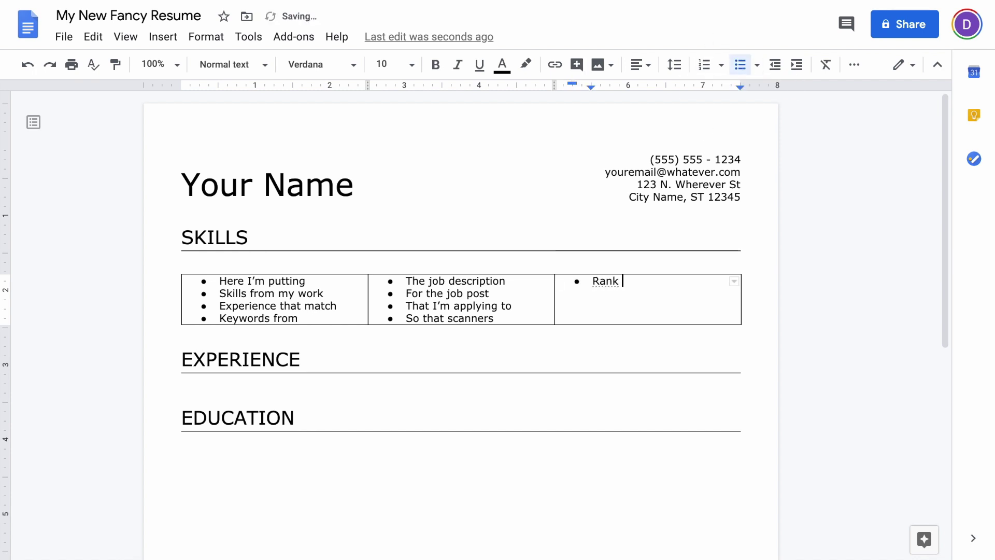
type("me higher and")
key("Return")
type("Increase m")
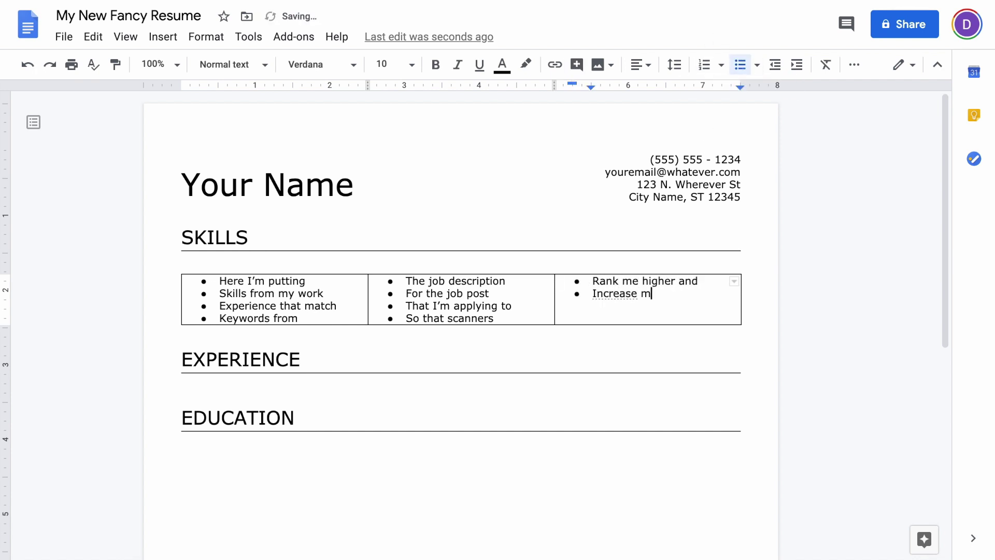
type("y odds of")
key("Return")
type("Landing an interview")
key("Return")
type("At the company")
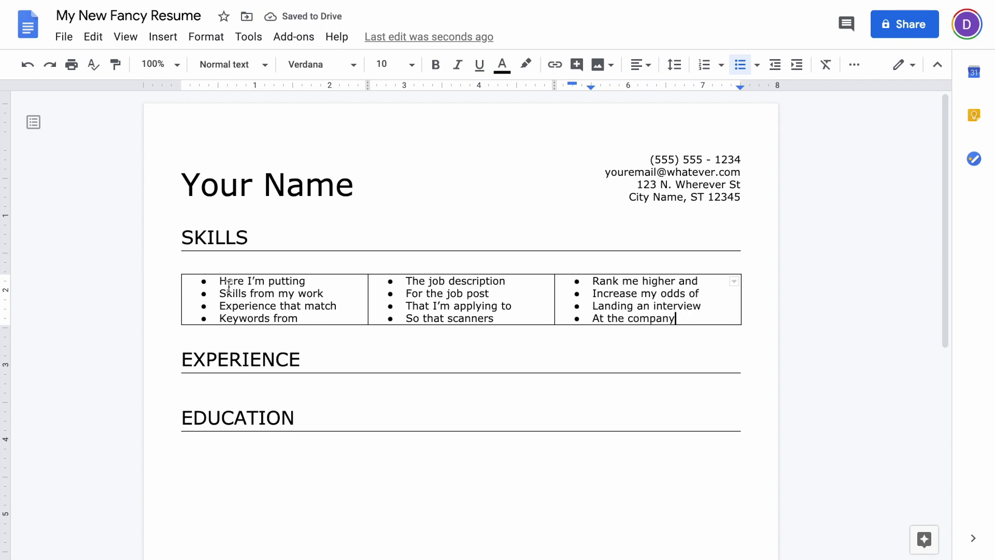
Step: Set the skills table border width to 0pt
left_click_drag(219, 280, 596, 302)
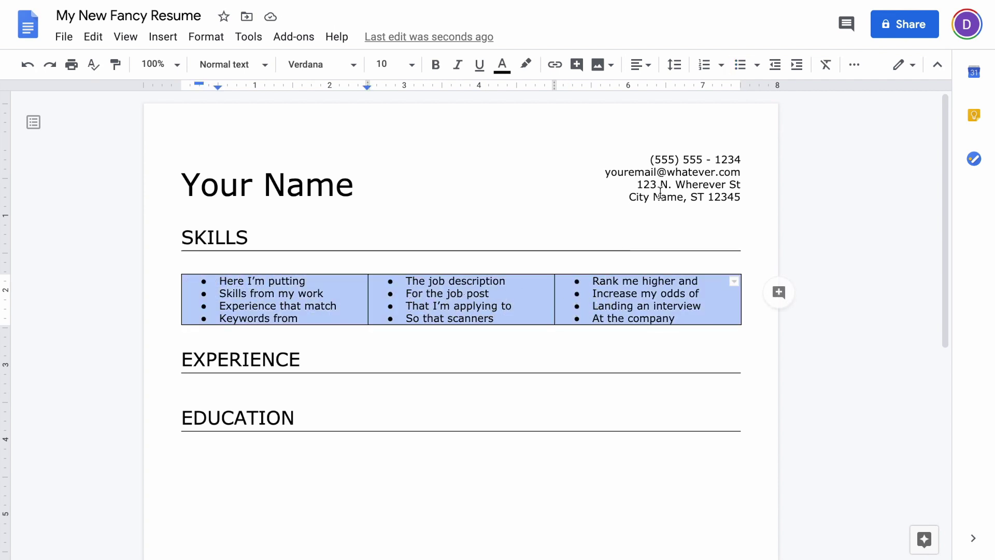
left_click(855, 66)
left_click(832, 93)
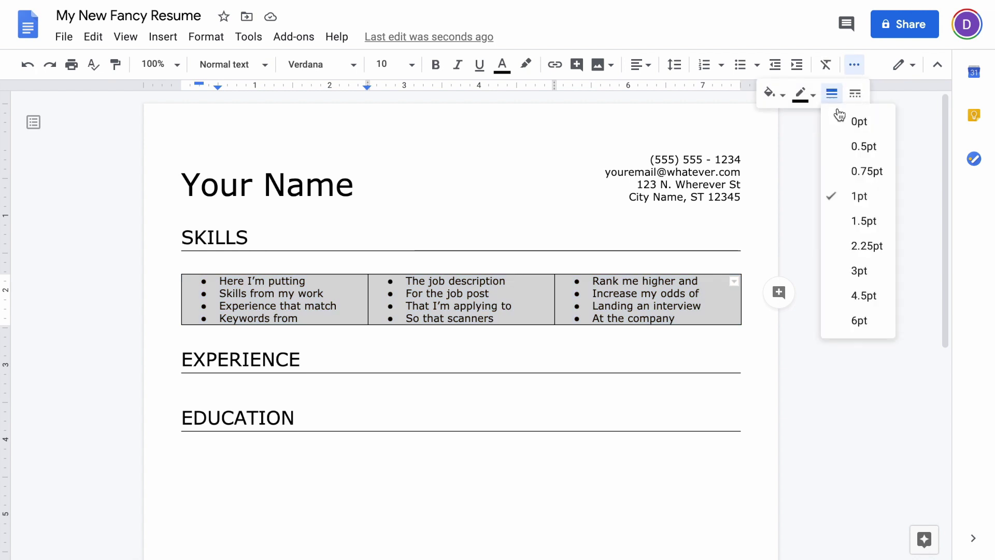
left_click(853, 119)
Step: Delete the empty line between SKILLS and the bullet columns
left_click(521, 260)
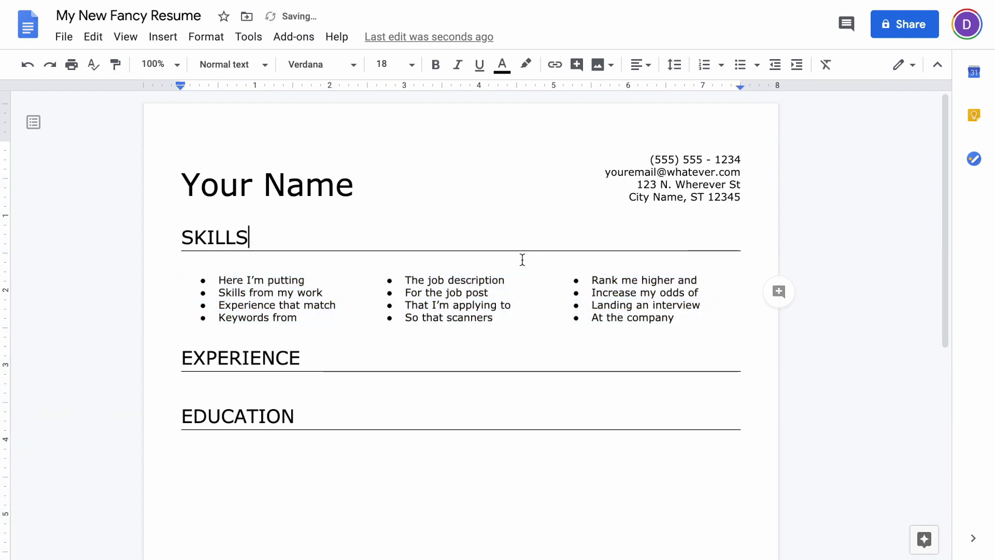
left_click(477, 267)
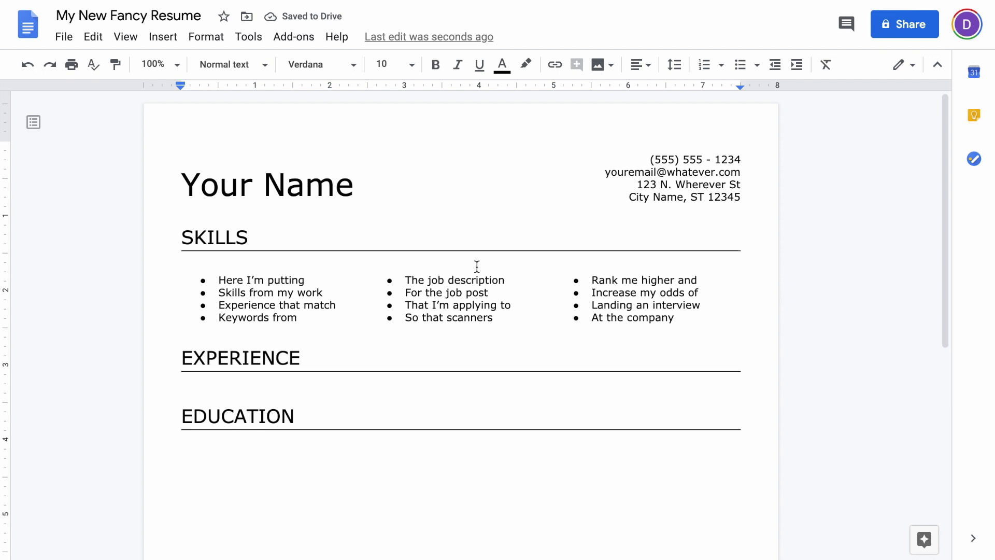
key("BackSpace")
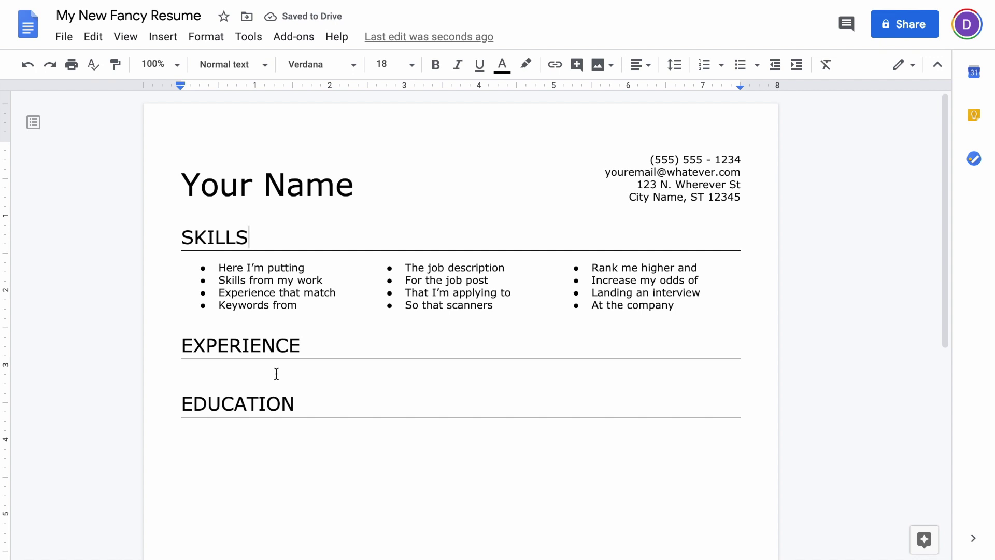
Step: Type 'MM/YYYY - Present' on the first line below EXPERIENCE, fixing typos
left_click(197, 372)
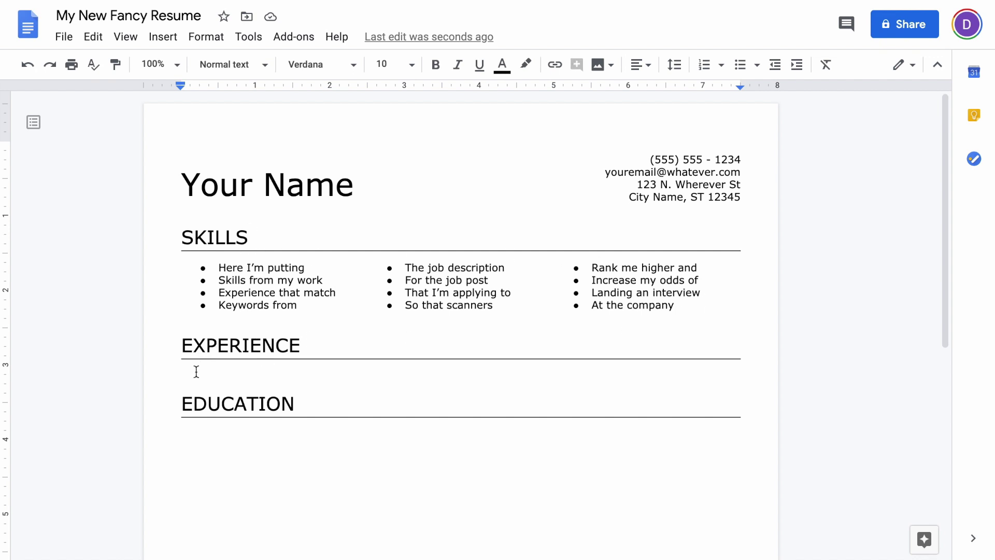
type("MM/YYYY")
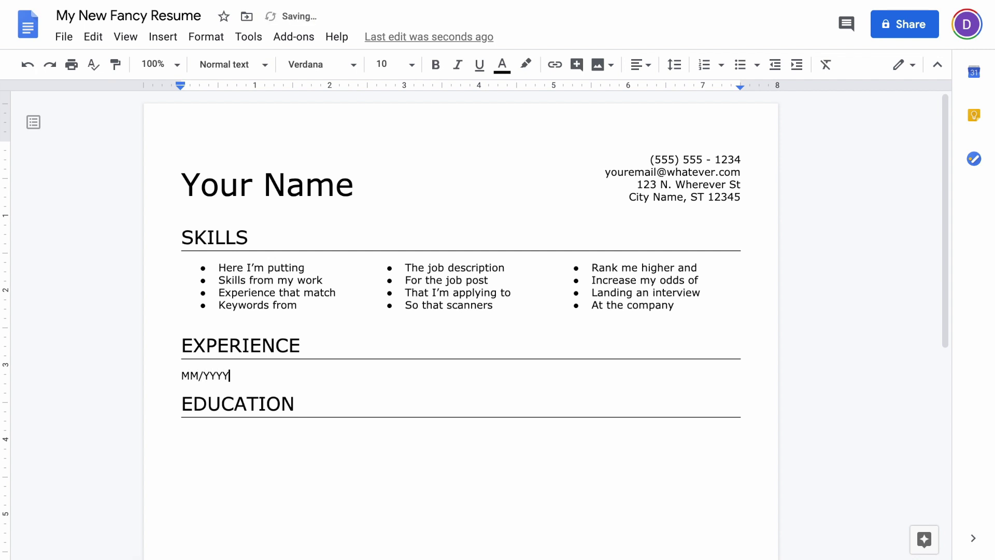
type(" - Present")
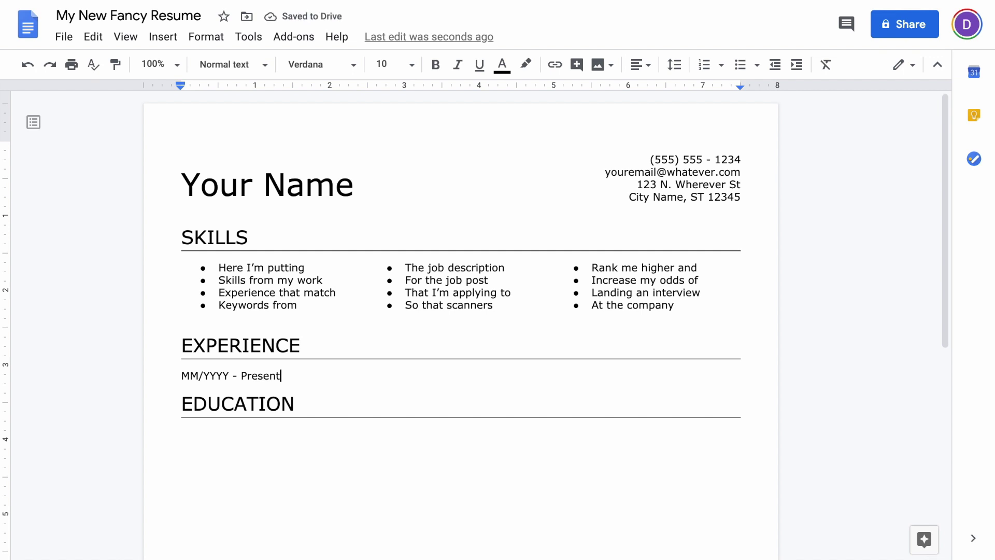
key("BackSpace")
key("BackSpace")
key("BackSpace")
key("BackSpace")
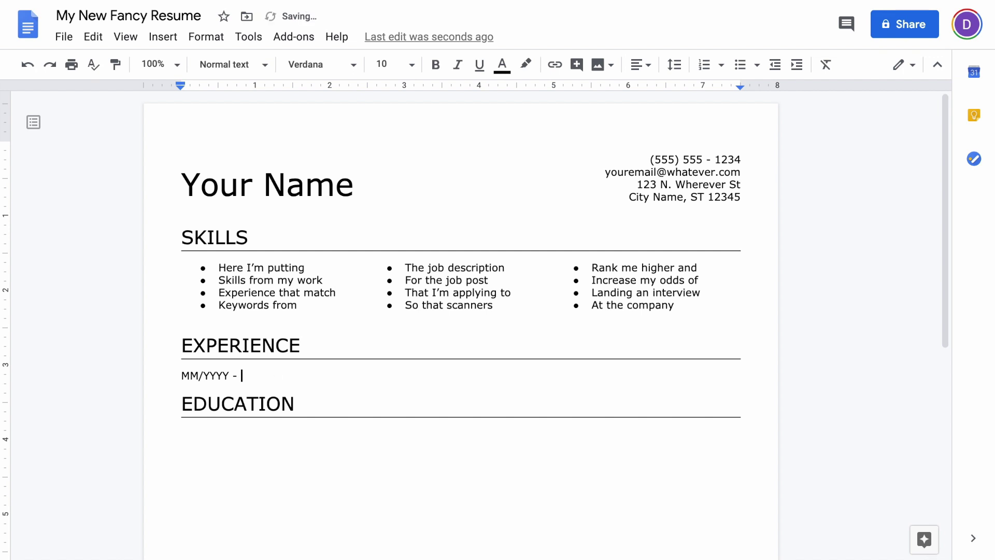
type("MM/YYYY")
key("BackSpace")
key("BackSpace")
key("BackSpace")
key("BackSpace")
key("BackSpace")
key("BackSpace")
type("Present")
Step: Add a 2-inch left tab stop, then type bold 'Job Title' and ', Company Name - City, ST'
left_click(329, 85)
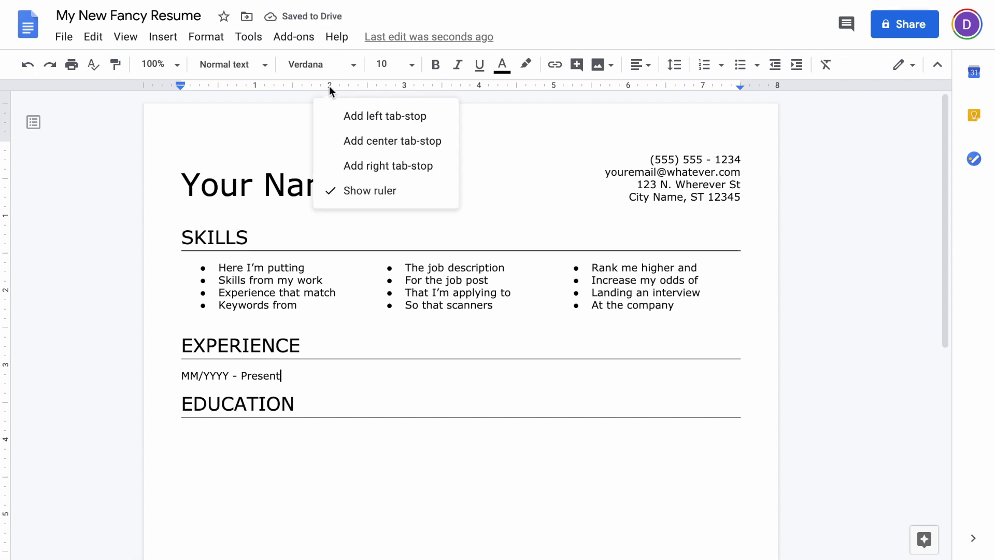
left_click(346, 116)
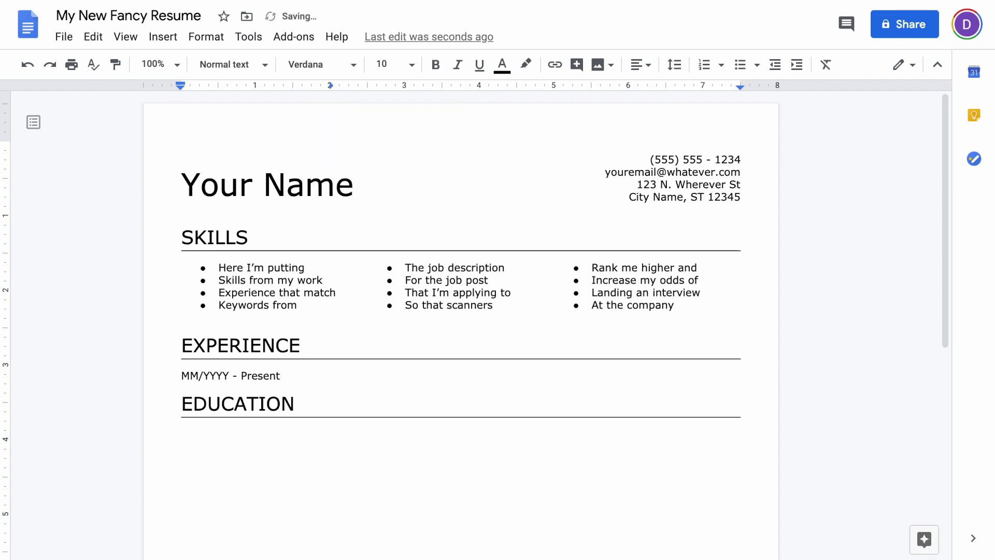
left_click(434, 66)
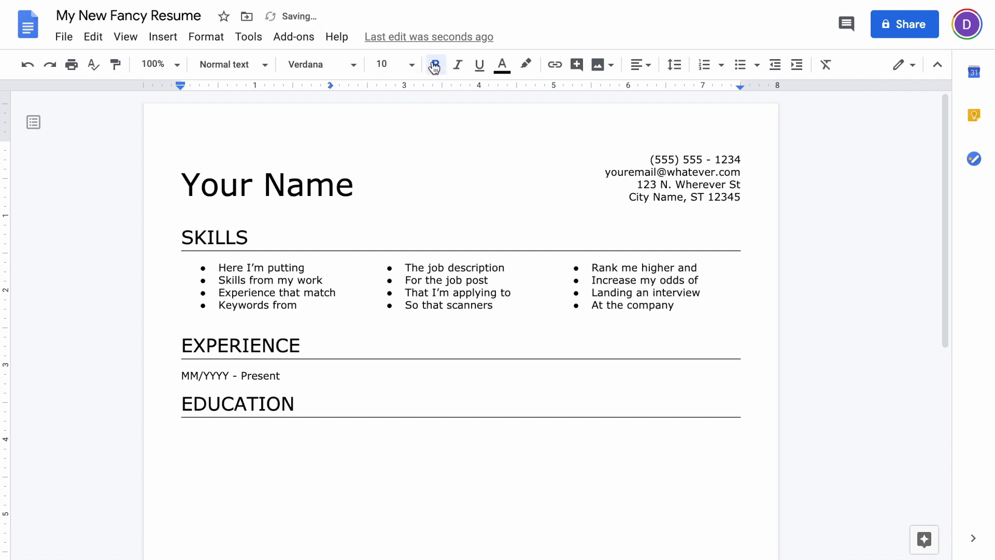
type("Job Title")
left_click(435, 65)
type(", Company Name ")
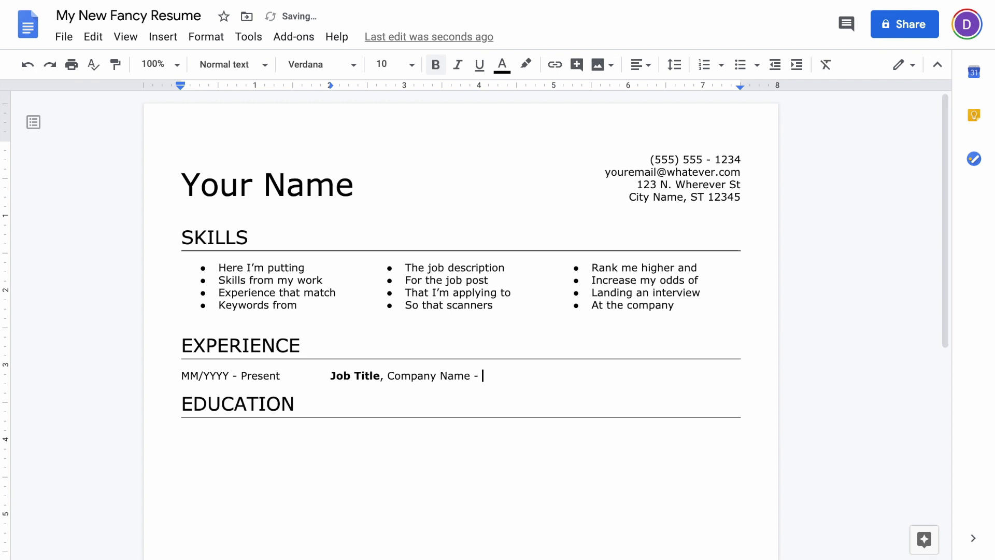
type("- City, ST")
key("Return")
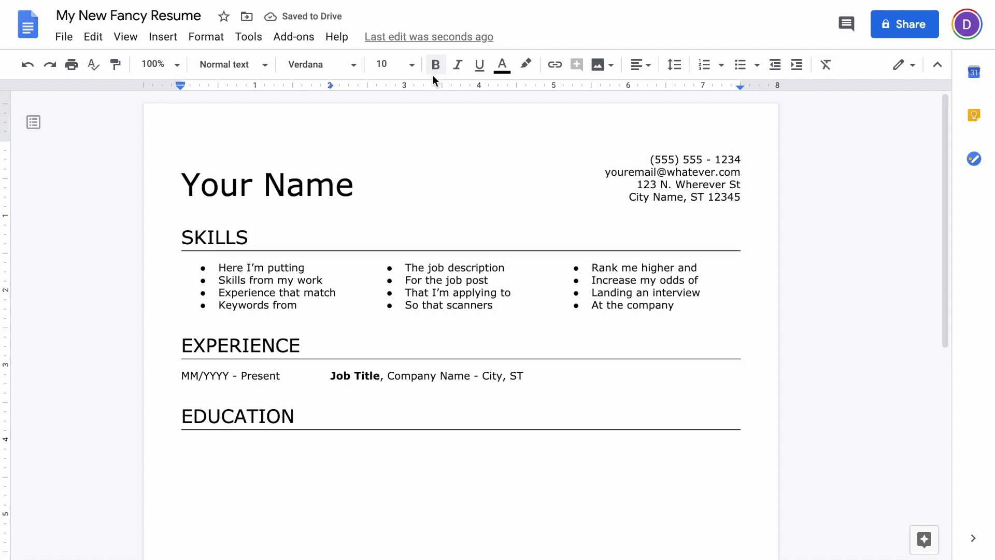
Step: Start a bullet aligned under Job Title: 'Quantified my resume bullet points to showcase measurable accomplishments…'
left_click(740, 66)
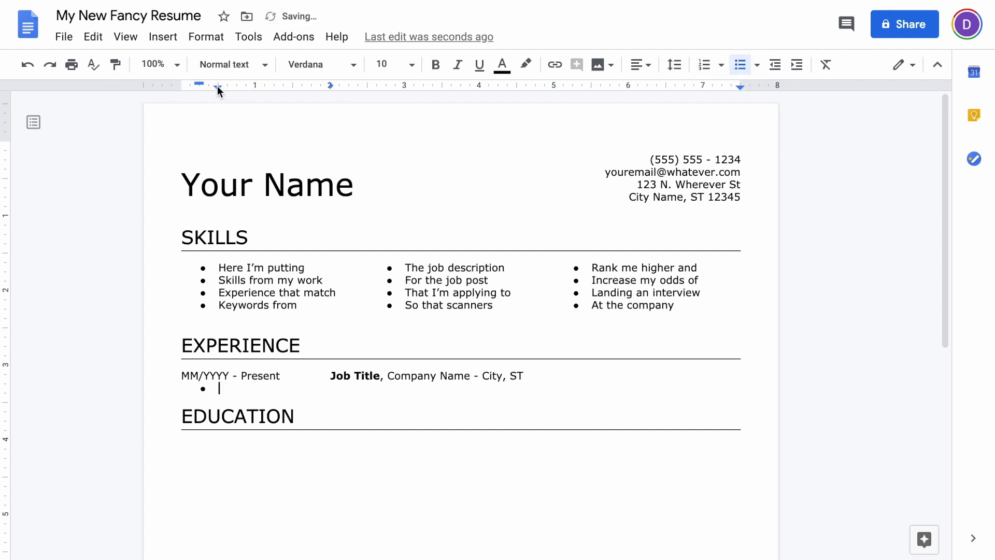
left_click_drag(218, 89, 368, 98)
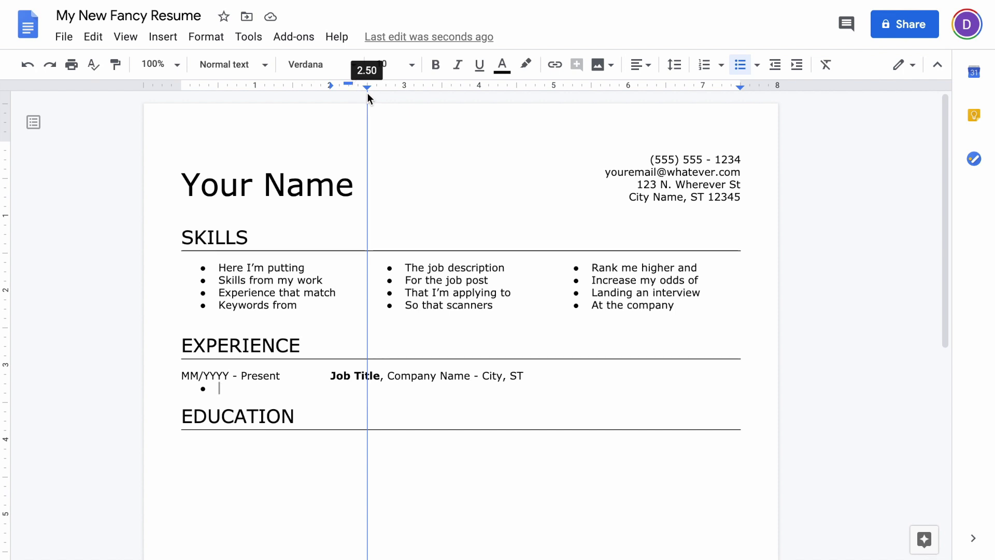
left_click_drag(367, 94, 368, 93)
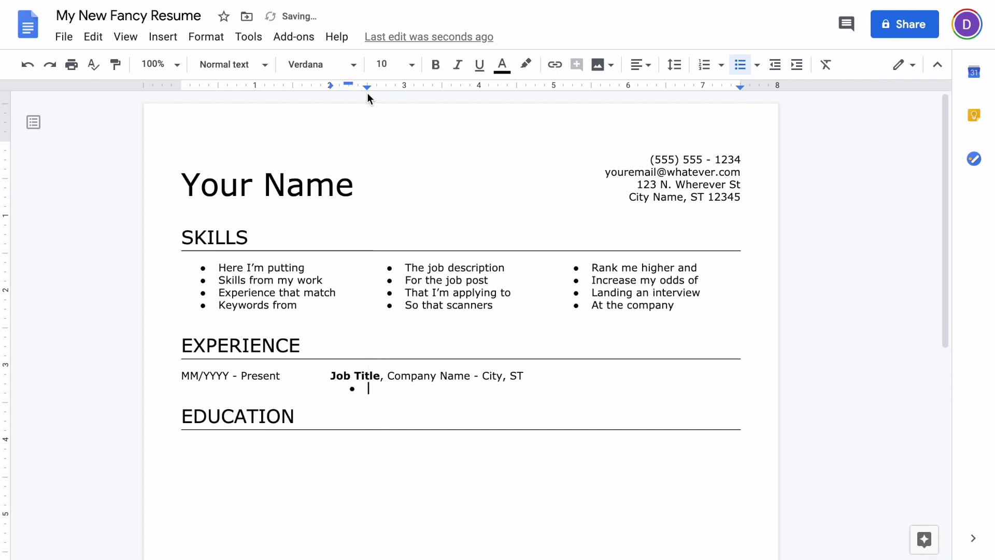
type("Quantified my resume ")
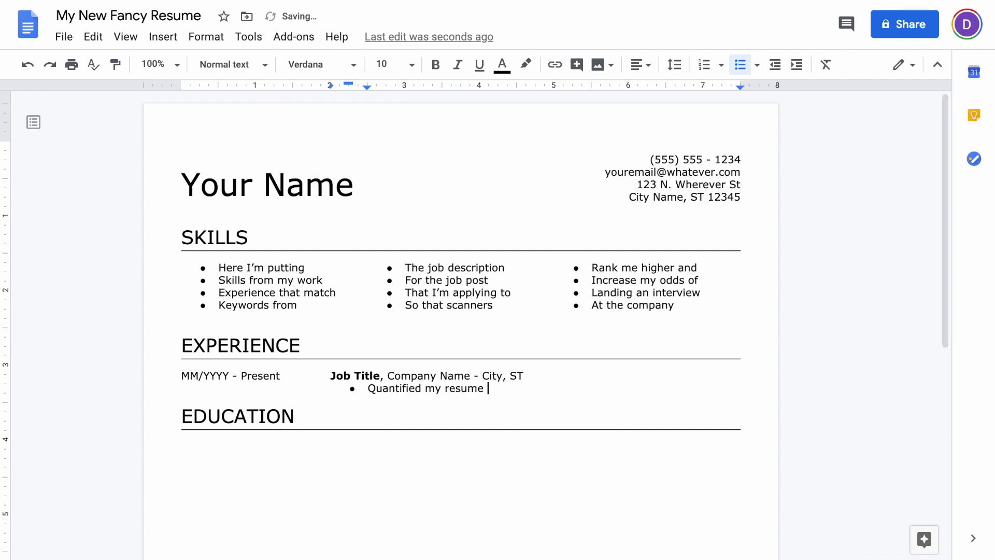
type("bullet points to sho")
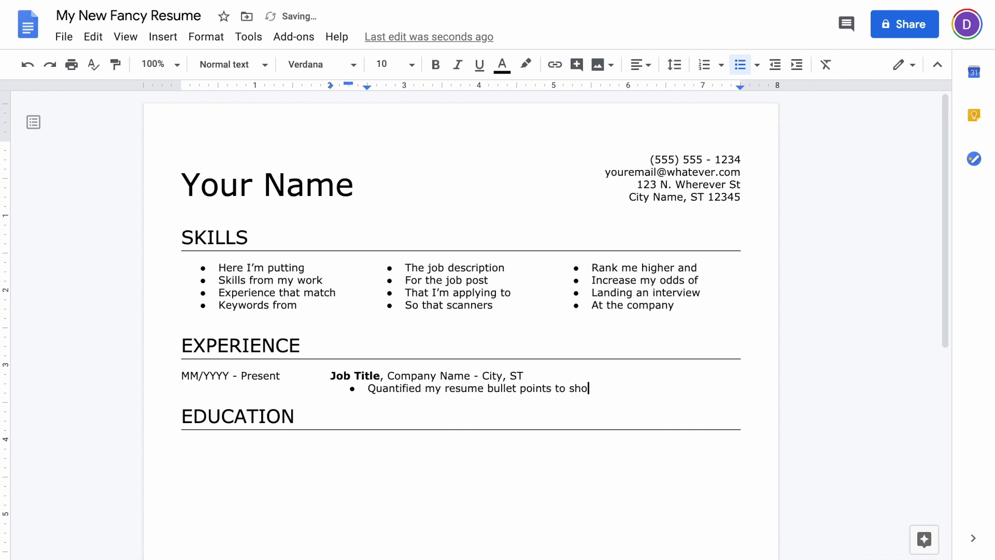
type("wcase measurable acco")
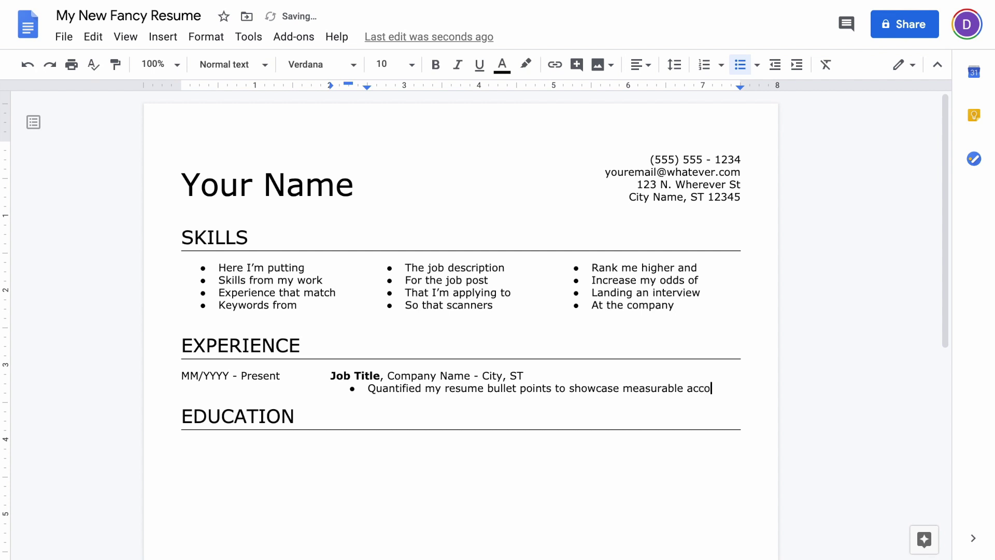
type("mplishments and ")
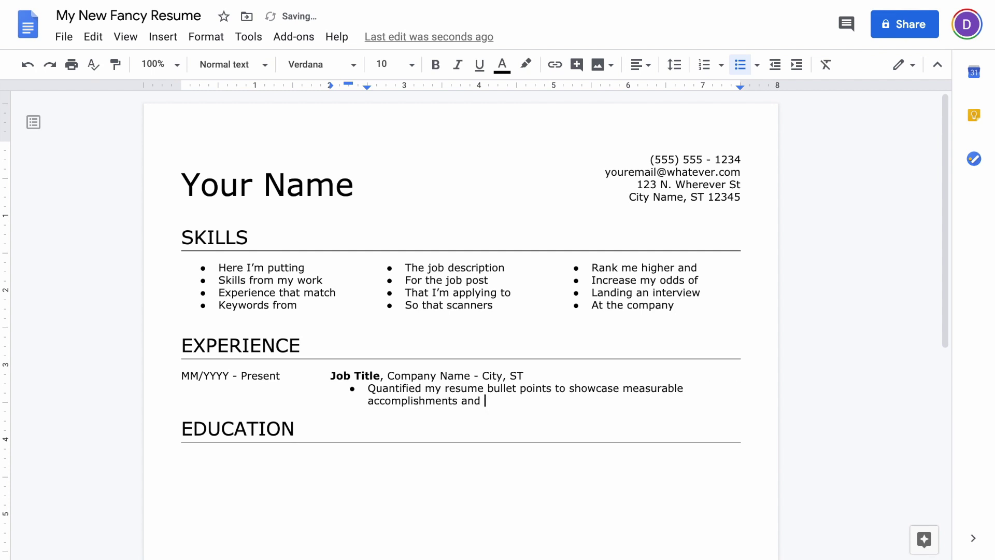
type("inputs")
Step: Add bullets on focused accomplishments, action verbs, and 'Emphasized keywords that match the job description'
key("Return")
type("Focused o")
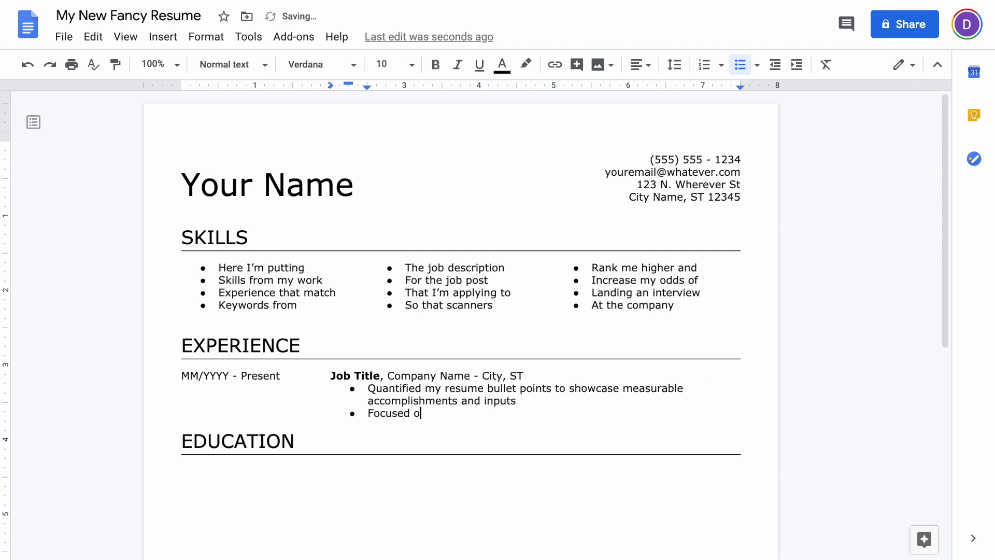
type("n specific acco")
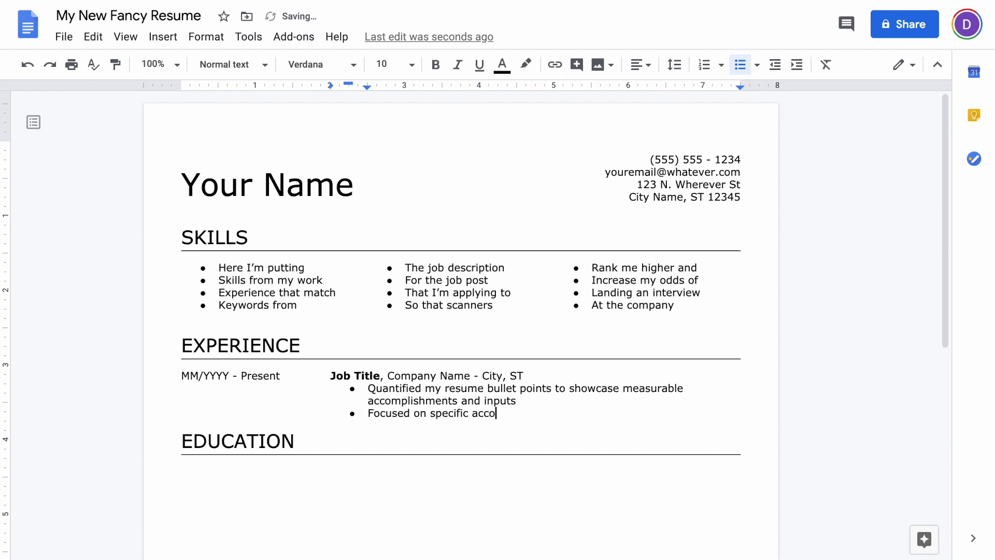
type("mplishments or achievements that I")
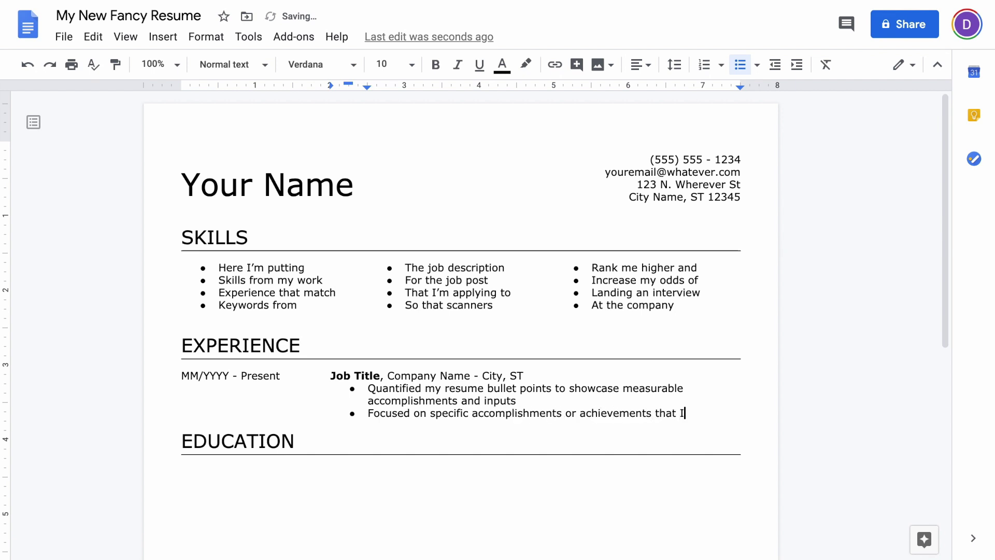
type(" felt comfortable sp")
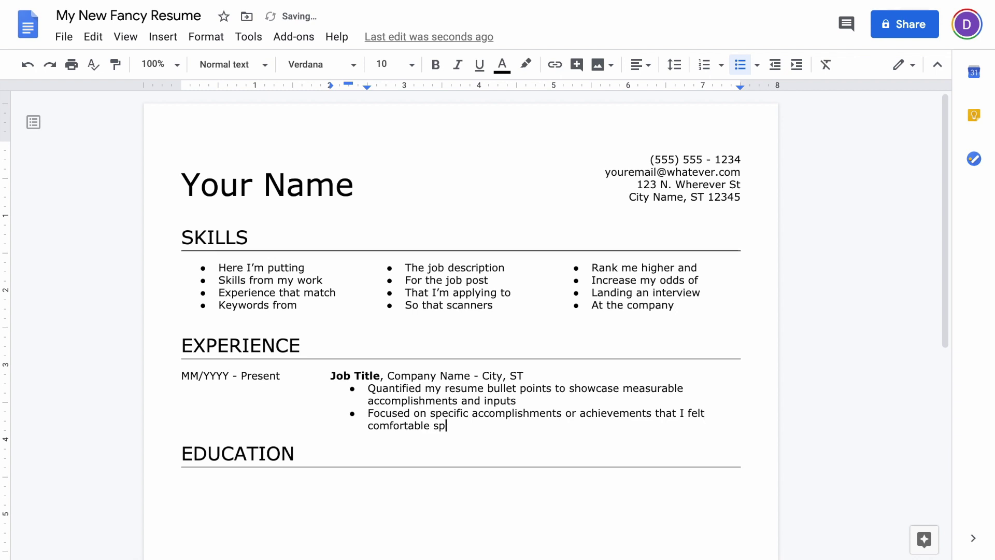
type("eaking abou tin an in")
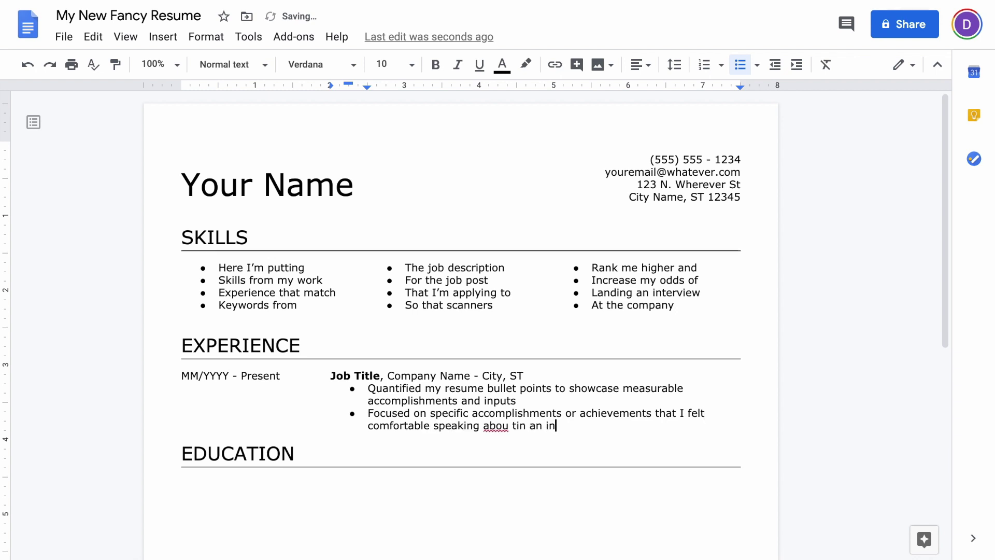
key("BackSpace")
key("BackSpace")
key("BackSpace")
key("BackSpace")
key("BackSpace")
key("BackSpace")
key("BackSpace")
key("BackSpace")
key("BackSpace")
key("BackSpace")
type("t in an ")
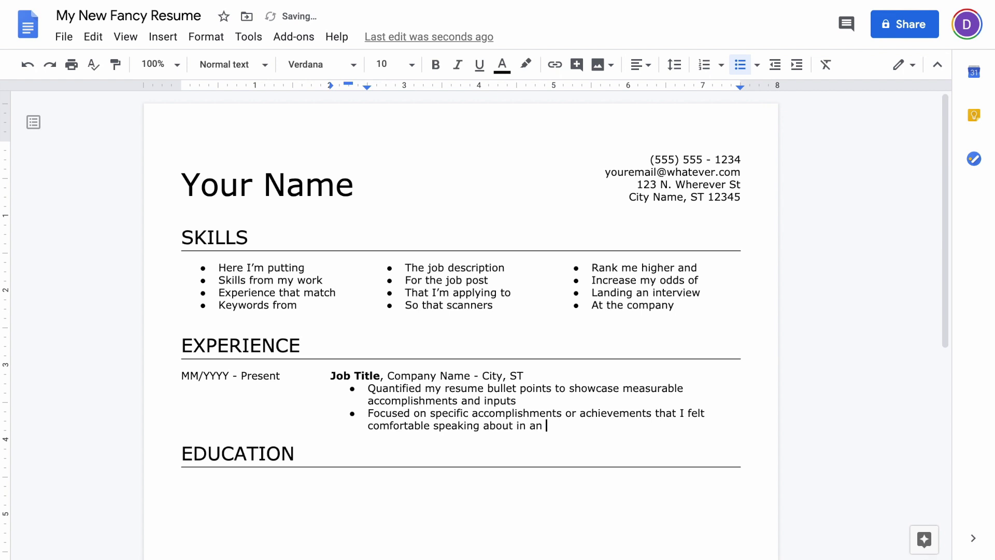
type("interview")
key("Return")
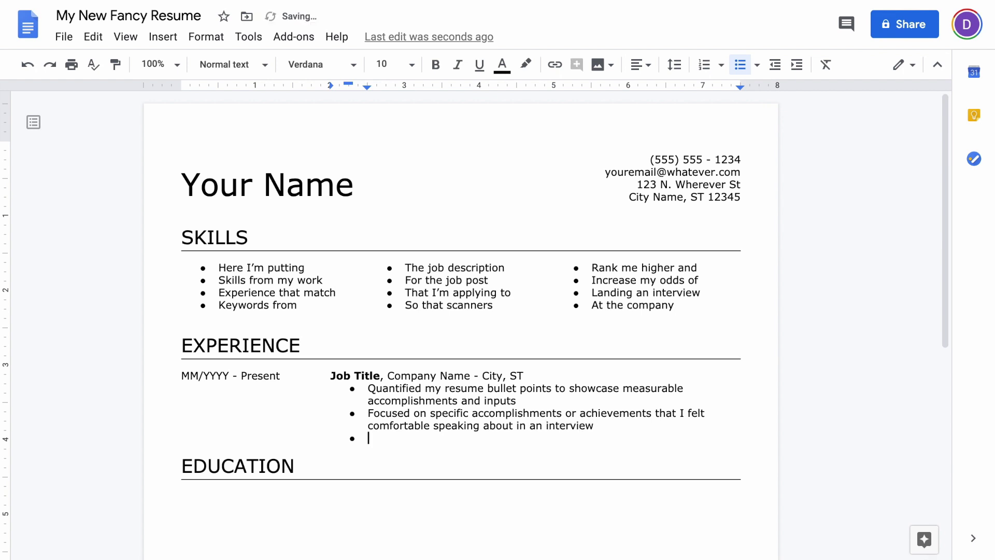
type("Increased odds of an interview")
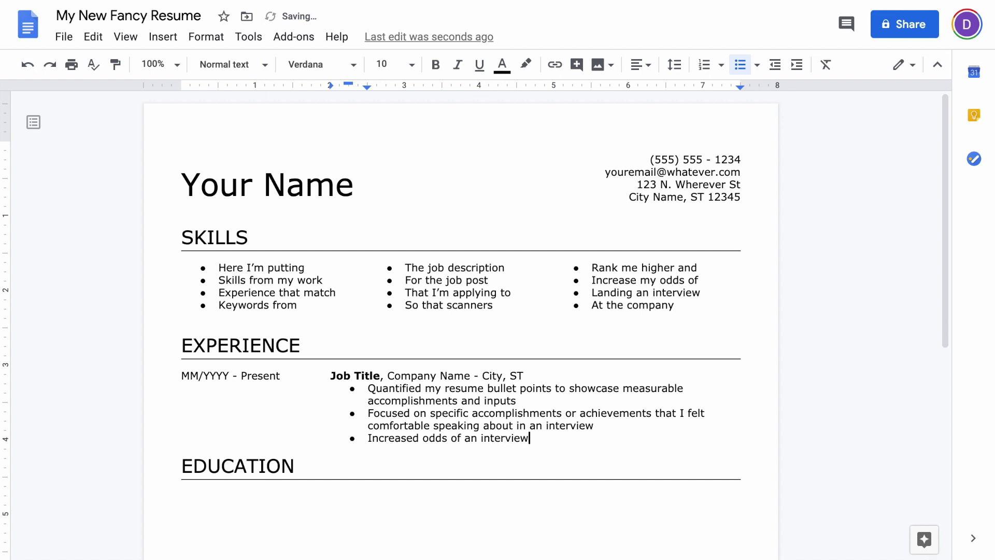
type(" by starting with action verbs")
key("Return")
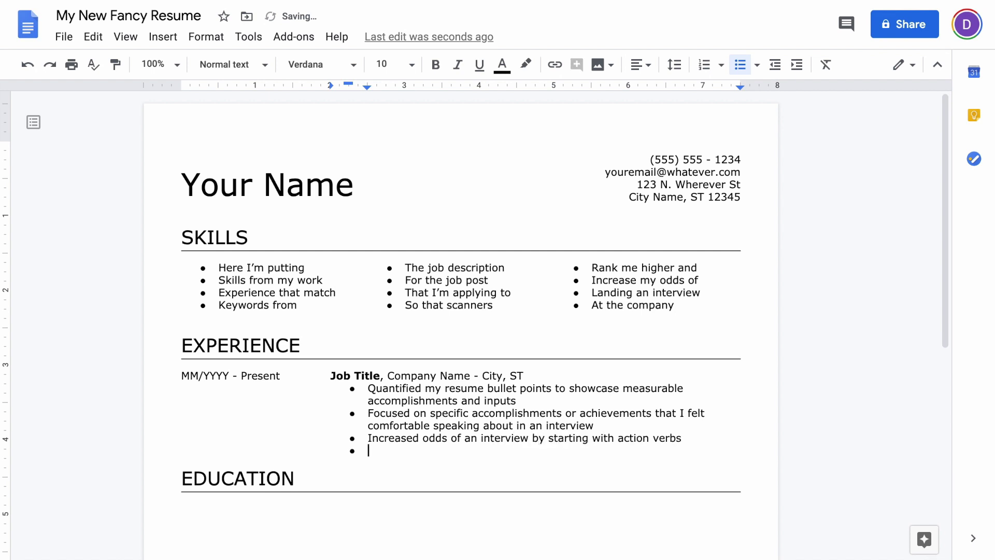
type("Emphasized key")
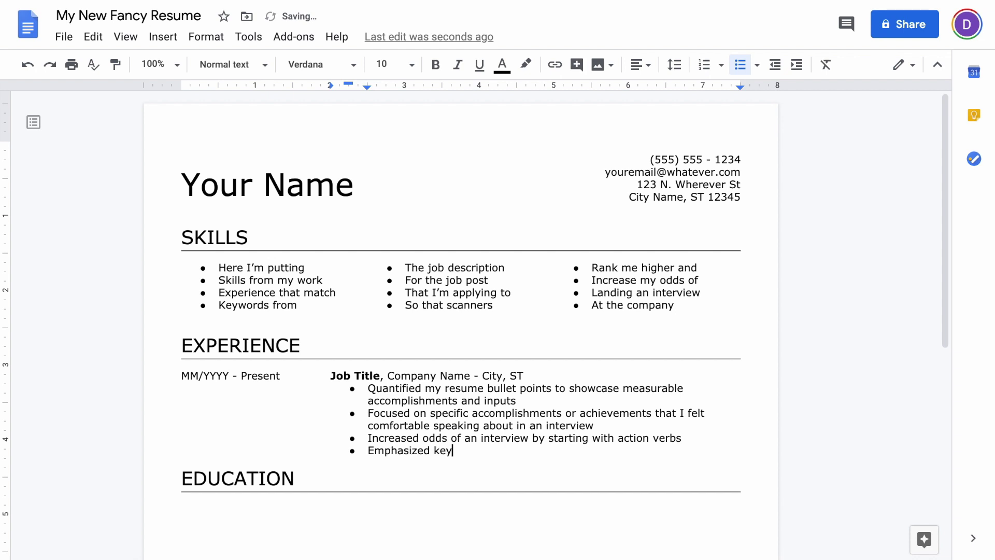
type("words that match the")
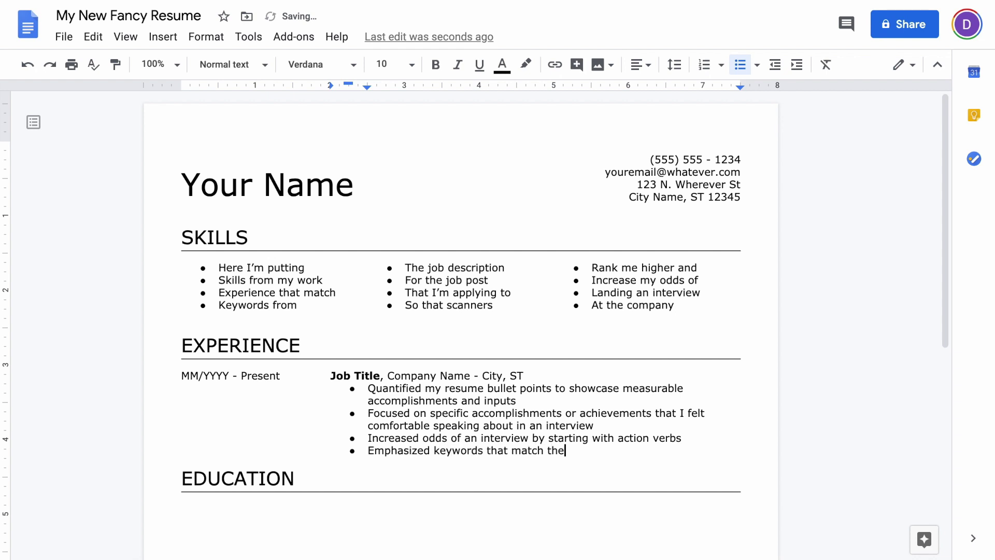
type(" job description")
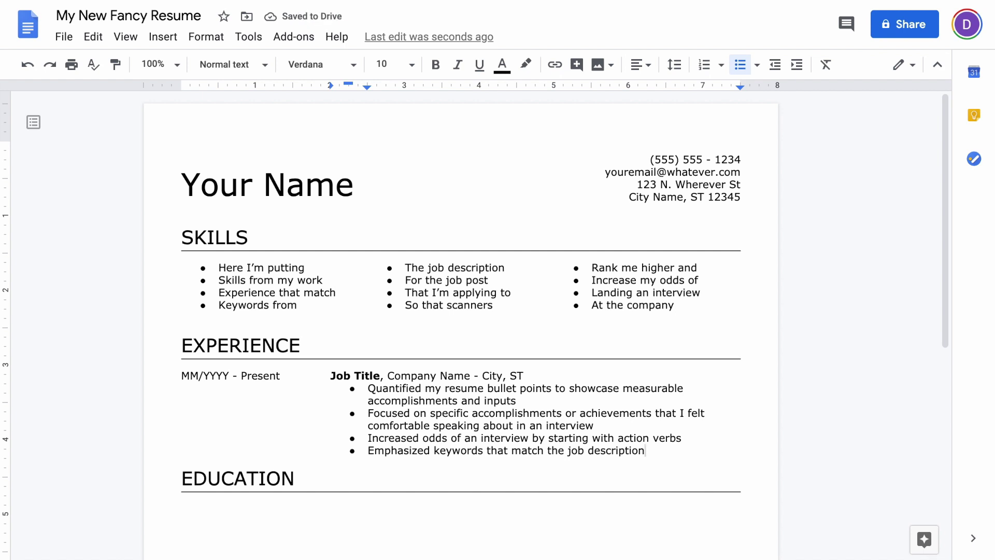
Step: End the list and paste three copies of the first Experience entry above EDUCATION
key("Return")
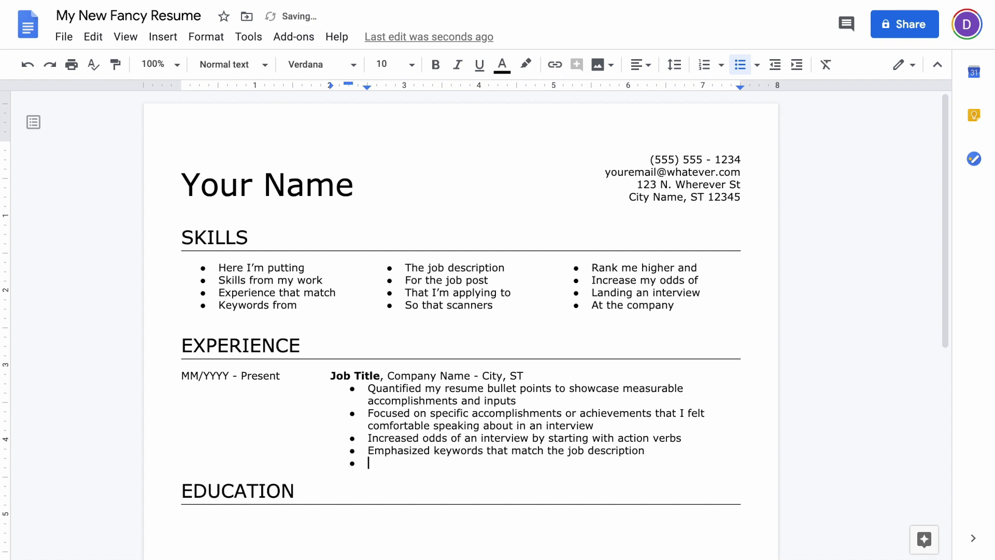
key("Return")
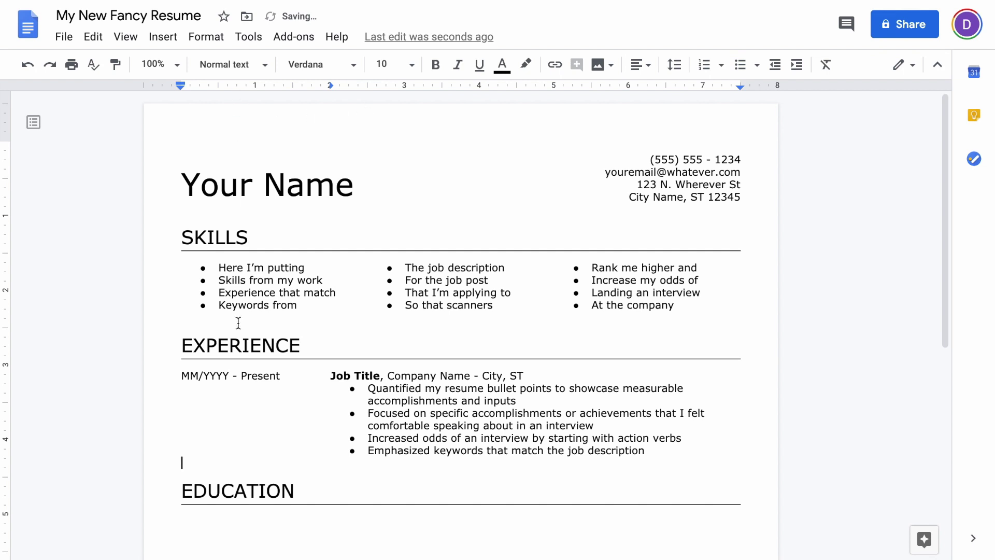
key("Return")
left_click_drag(180, 376, 644, 450)
key("ctrl+c")
left_click(360, 475)
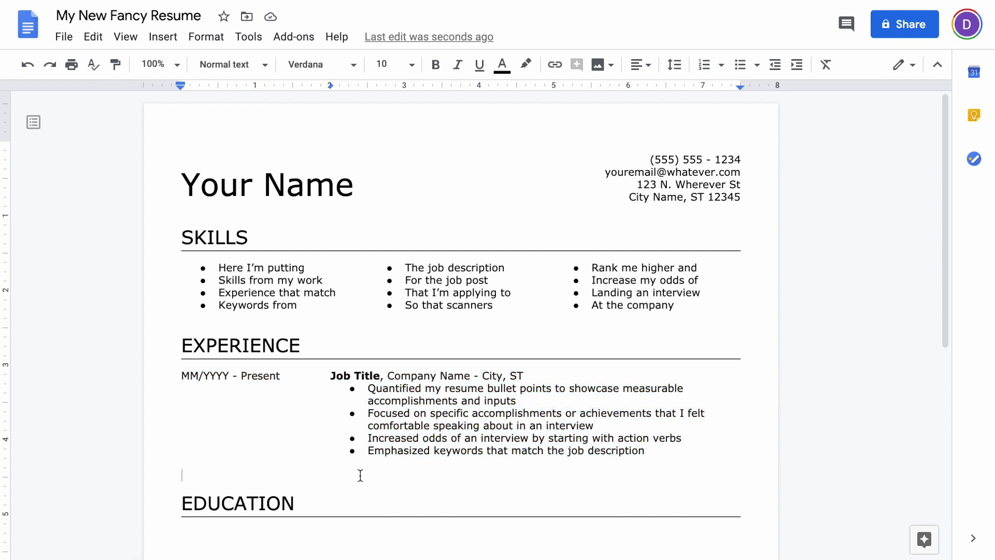
key("ctrl+v")
scroll(360, 475, "down", 5)
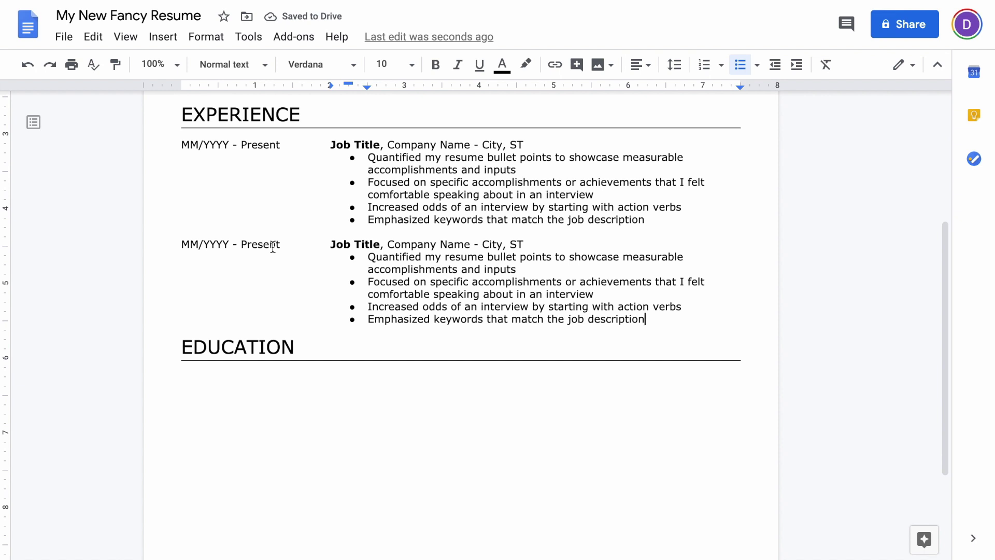
key("Return")
key("Return")
key("Return")
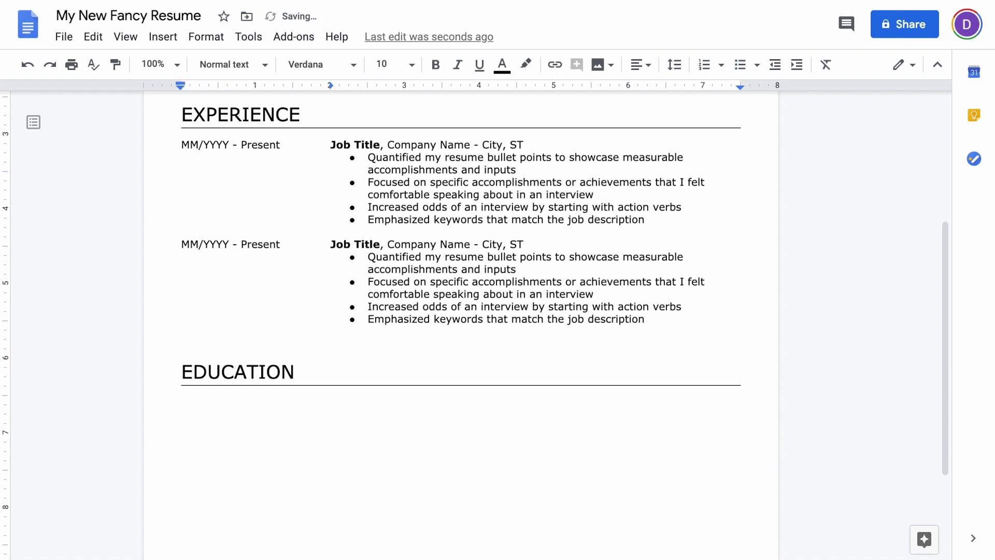
key("ctrl+v")
key("Return")
key("Return")
key("Return")
key("ctrl+v")
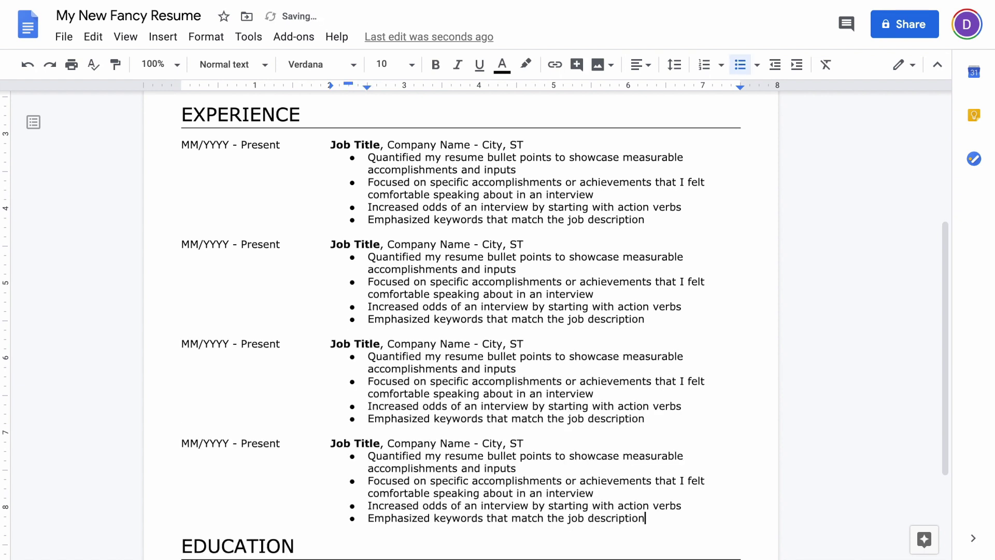
Step: Replace Present with MM/YYYY in the second, third and fourth entries' dates
double_click(266, 246)
type("MM/YYYY")
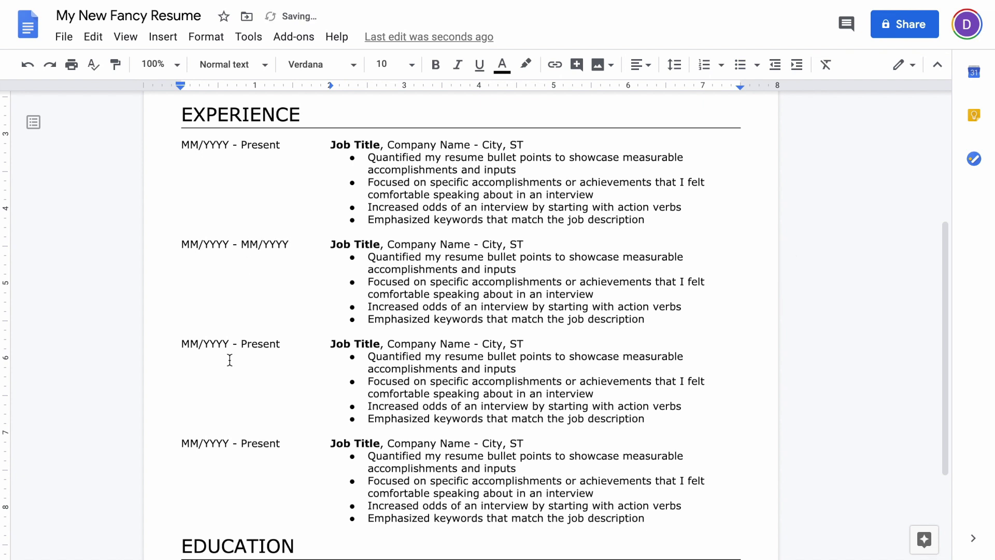
double_click(260, 344)
type("MM/YYYY")
double_click(260, 444)
type("MM/YYYY")
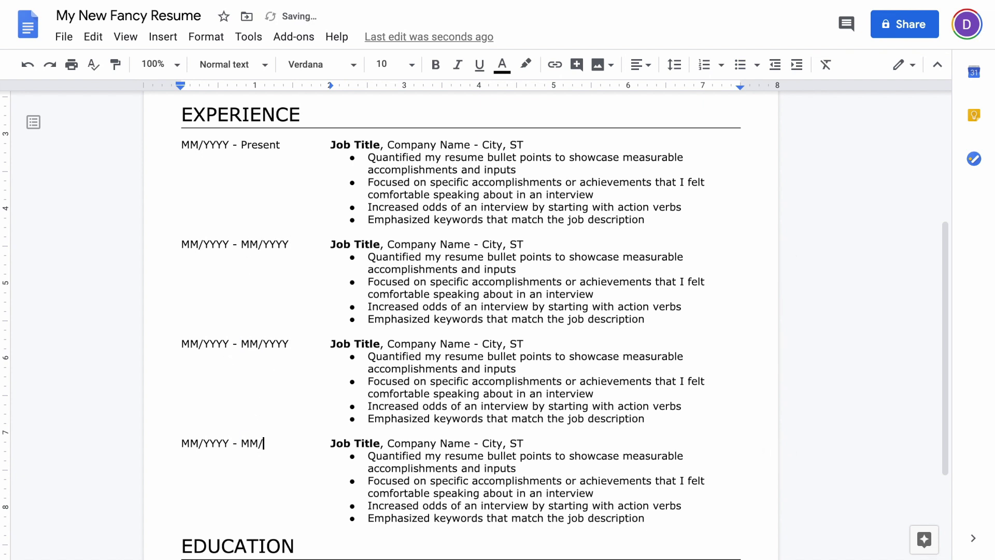
left_click_drag(368, 256, 644, 319)
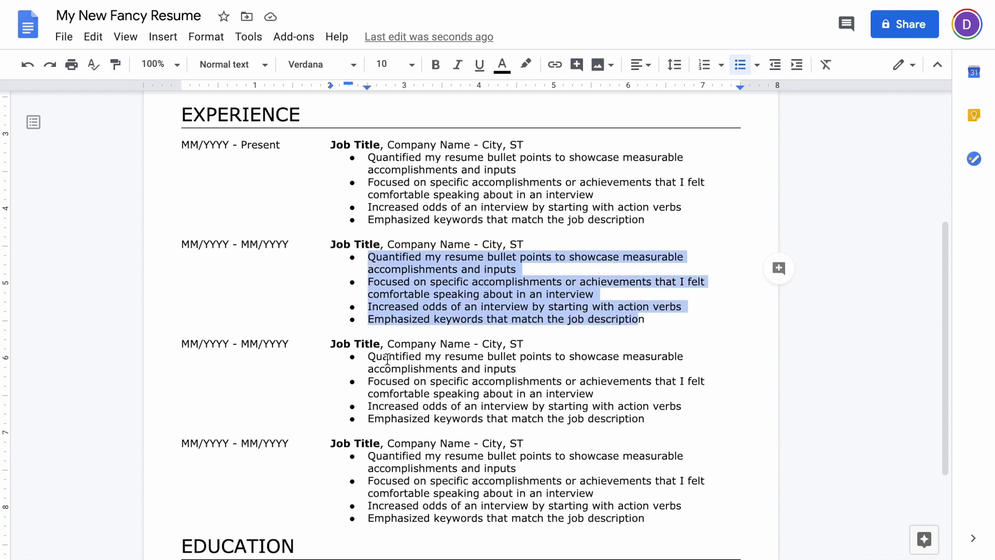
left_click_drag(368, 356, 335, 440)
left_click(424, 345)
scroll(424, 346, "down", 2)
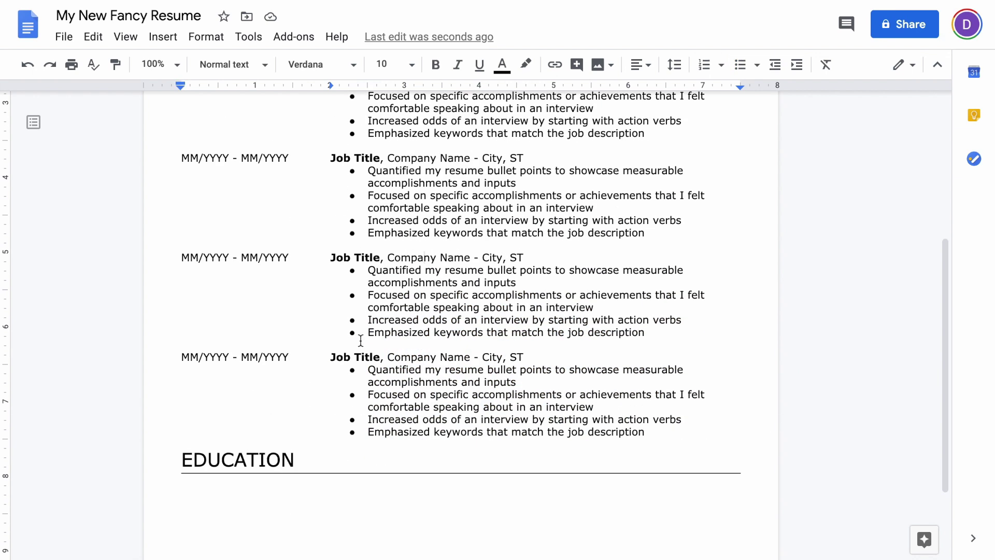
scroll(361, 340, "up", 6)
scroll(361, 340, "down", 7)
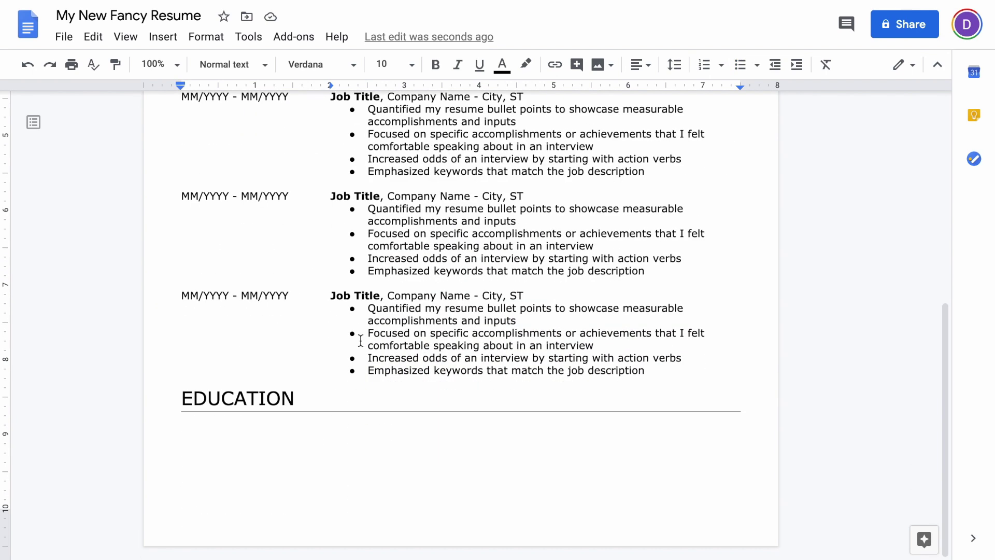
Step: Type 'Graduated MM/YYYY' on the line below EDUCATION, correcting the wording
left_click(232, 427)
type("MM")
key("BackSpace")
key("BackSpace")
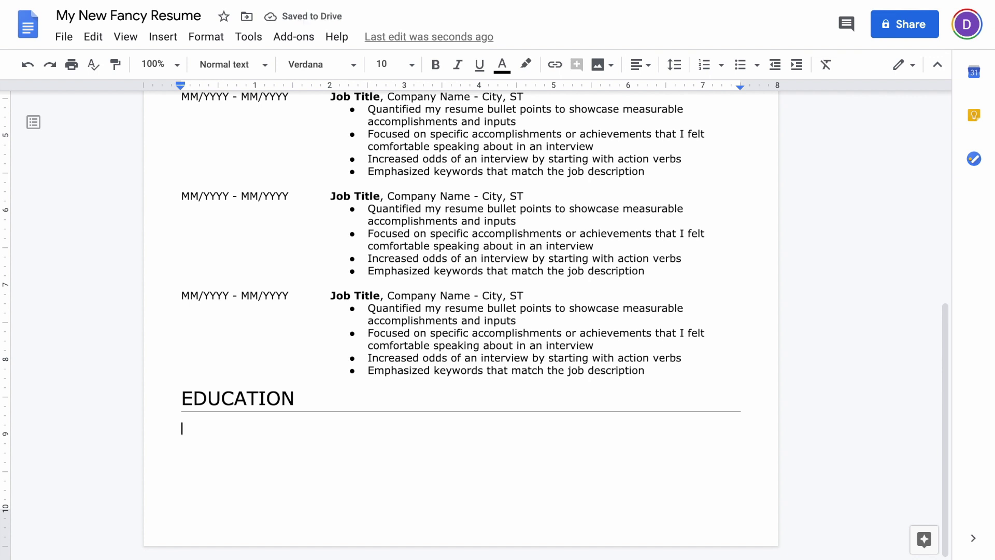
type("Graduated M")
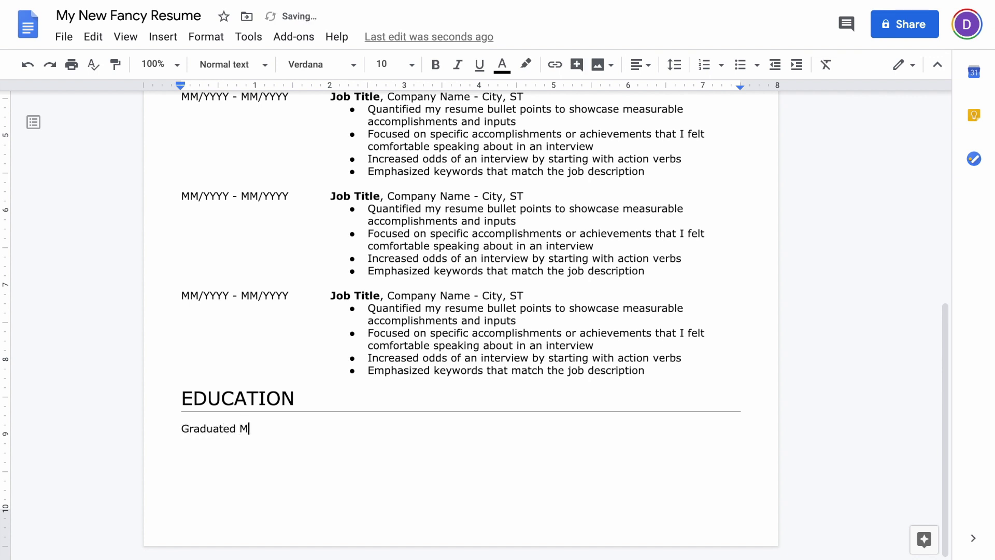
type("M/YYYY")
double_click(214, 429)
type("Graduating")
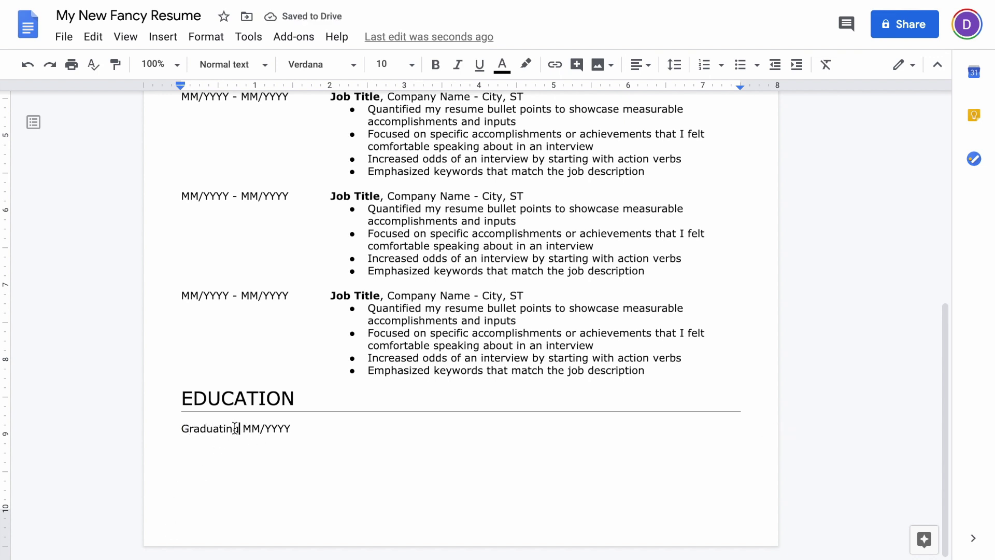
left_click_drag(242, 428, 182, 428)
key("BackSpace")
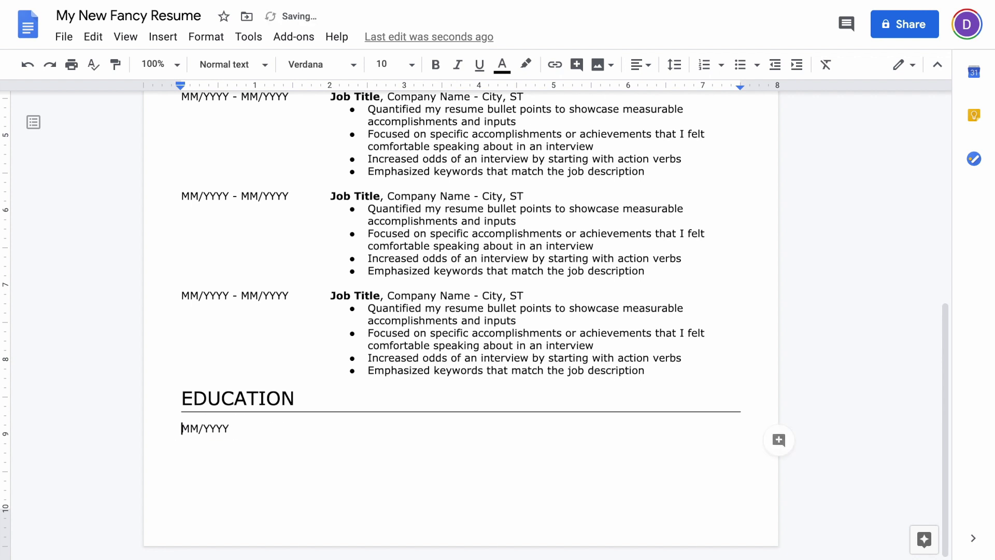
type("Graduated")
left_click(339, 435)
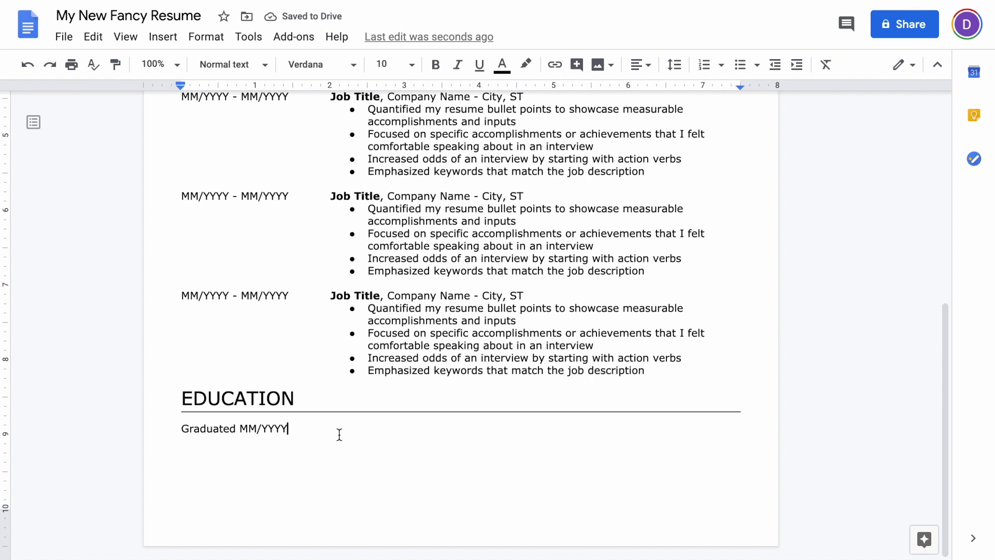
Step: Add a 2-inch left tab stop, then bold 'Degree or Certificate' and ', University or School Name - City, ST'
right_click(332, 86)
left_click(347, 115)
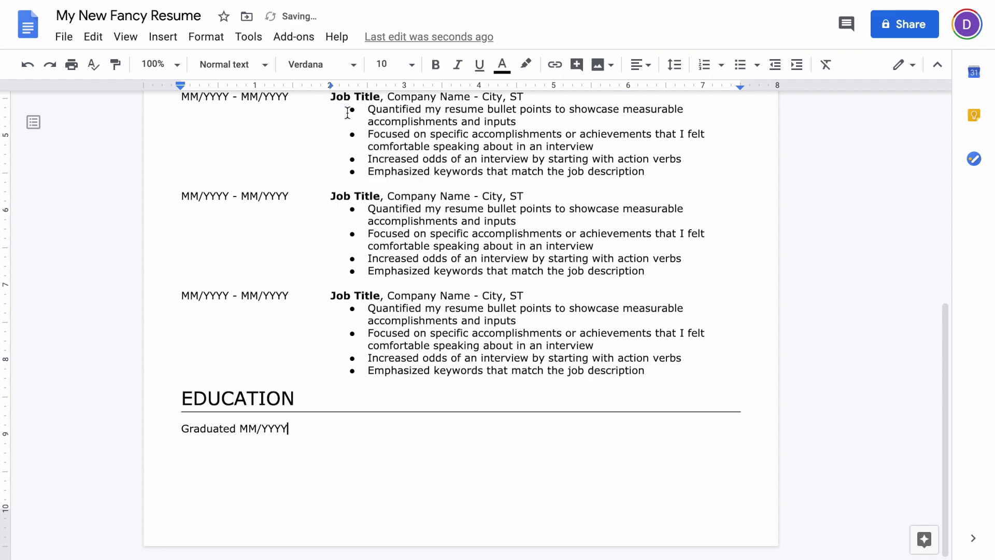
left_click(434, 66)
type("Deg")
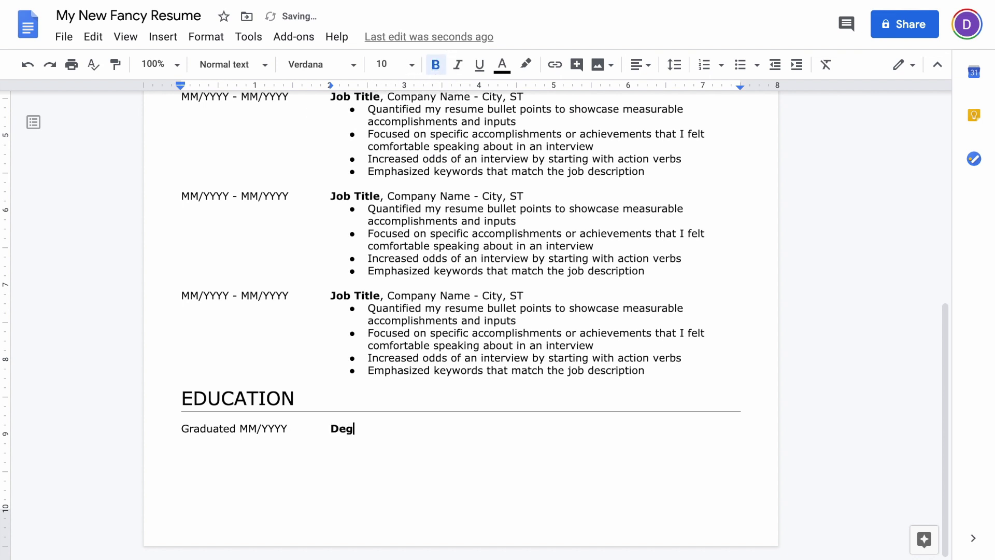
type("ree or Certifica")
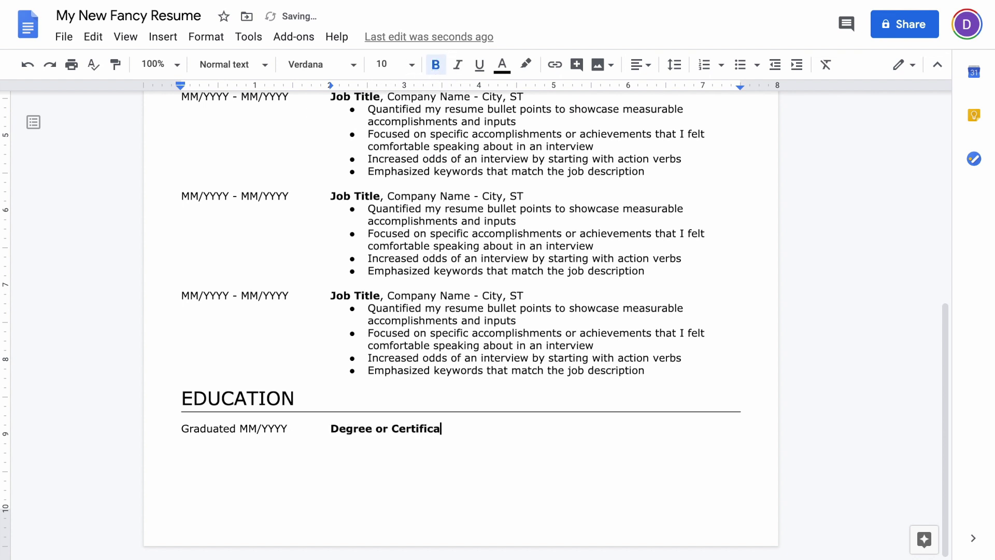
type("te")
left_click(435, 65)
type(", University or School ")
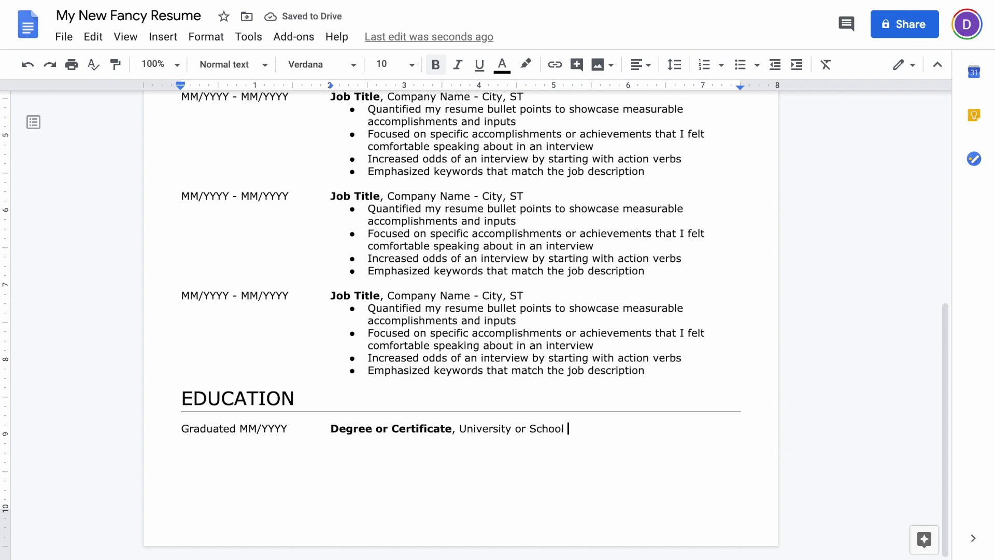
type("Name")
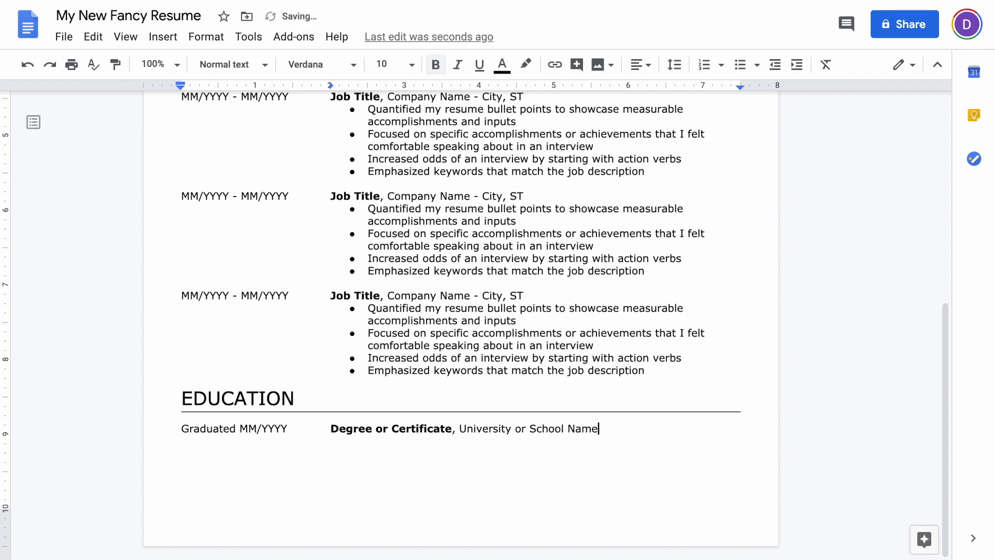
type(" - City, ST")
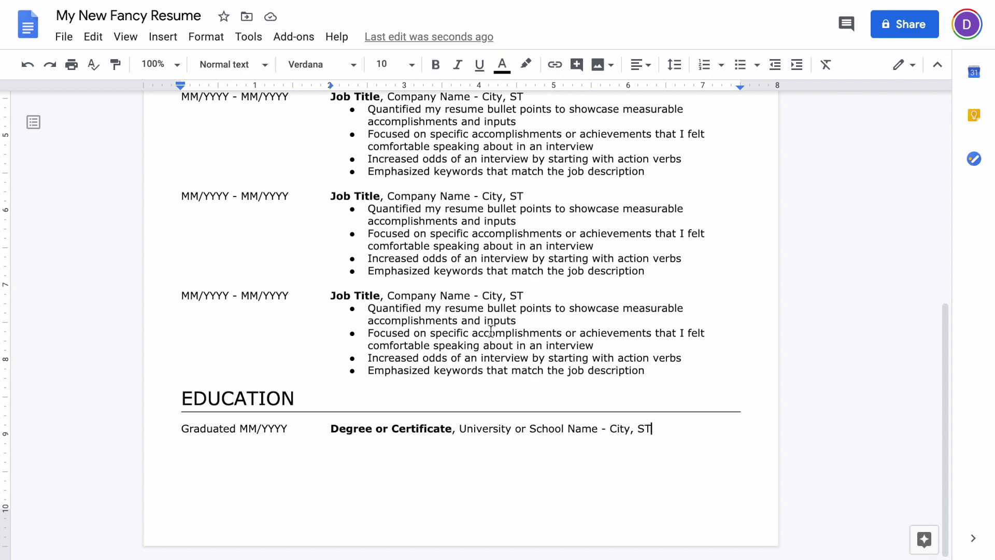
scroll(491, 331, "up", 1)
scroll(491, 330, "up", 10)
scroll(491, 331, "up", 7)
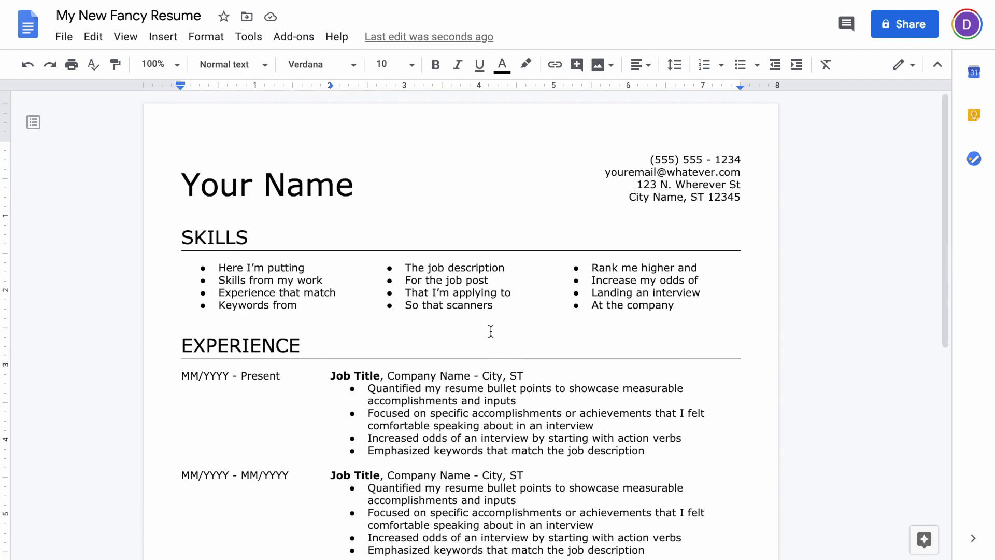